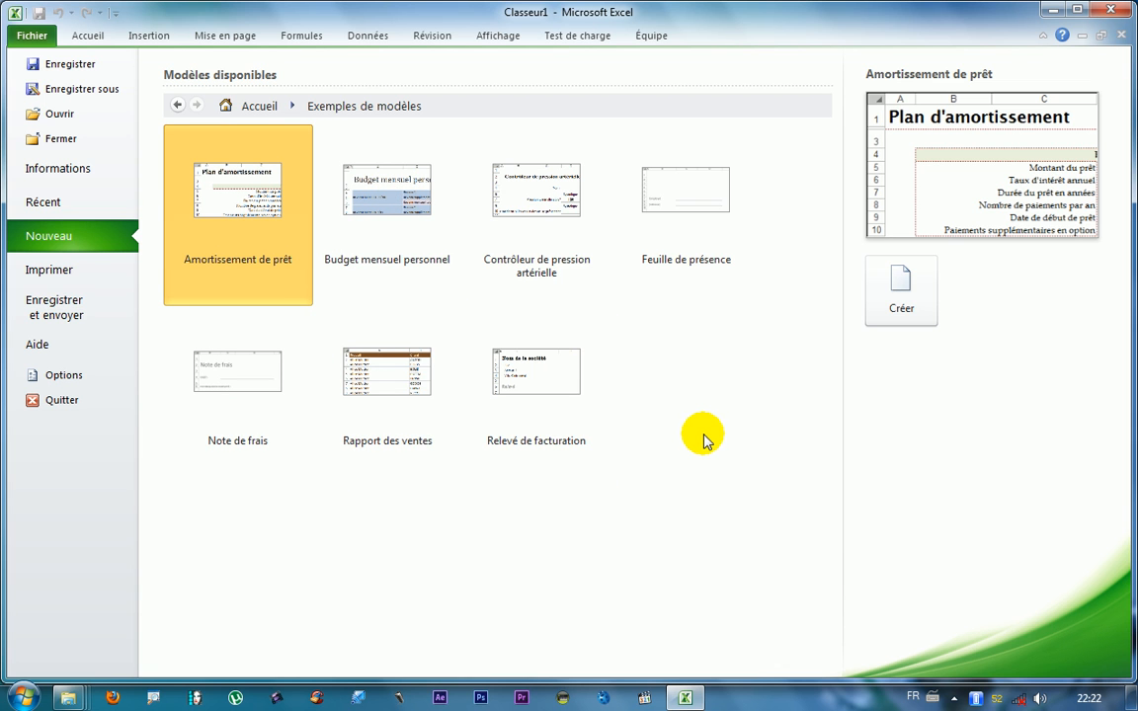
- Create a workbook from the "Rapport des ventes" sample template and look through its source data down to the last row
{"action": "double_click", "coordinate": [384, 380]}
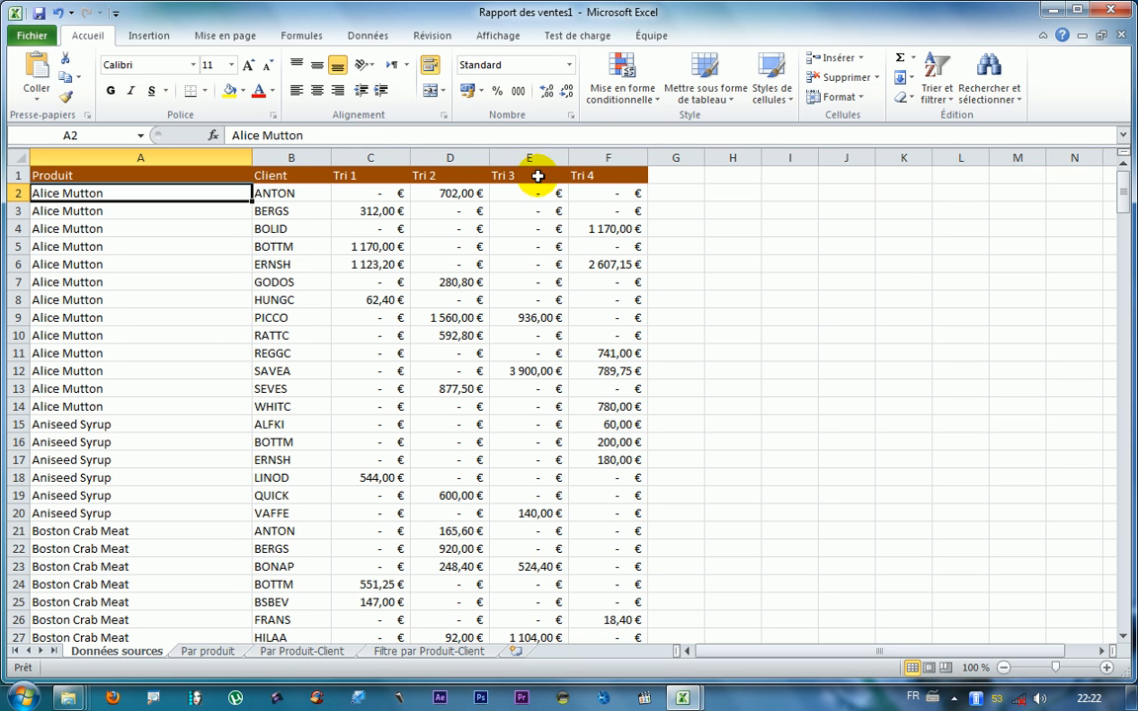
{"action": "scroll", "coordinate": [500, 254], "scroll_direction": "down", "scroll_amount": 20}
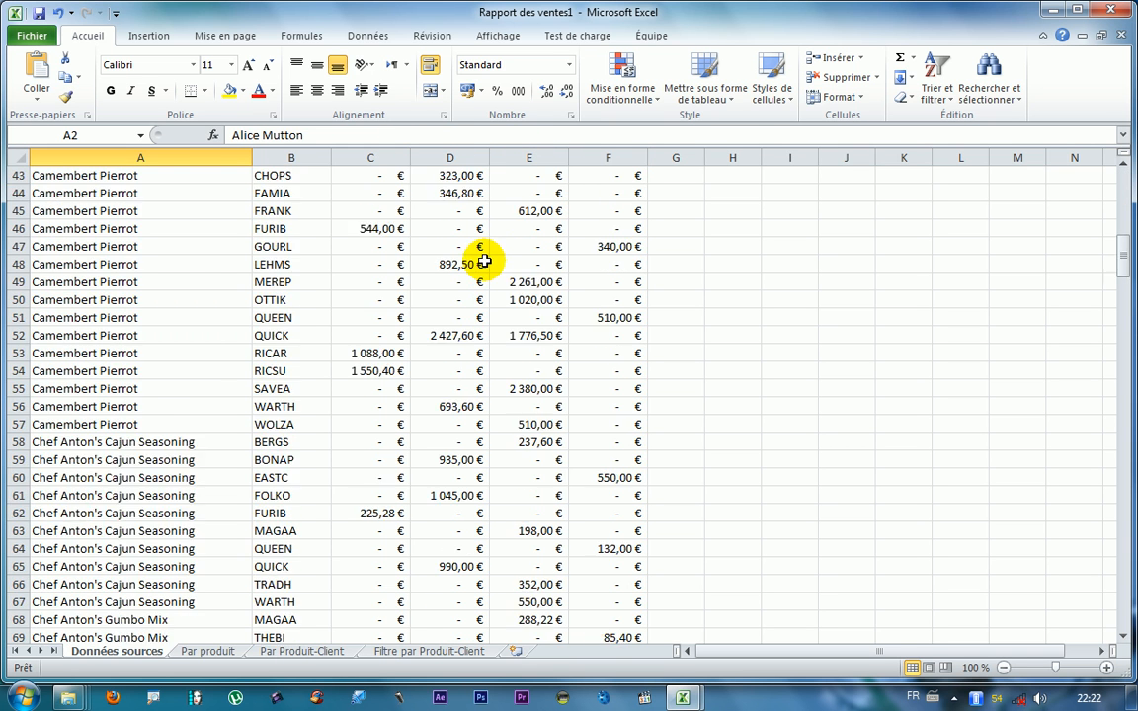
{"action": "scroll", "coordinate": [465, 248], "scroll_direction": "down", "scroll_amount": 20}
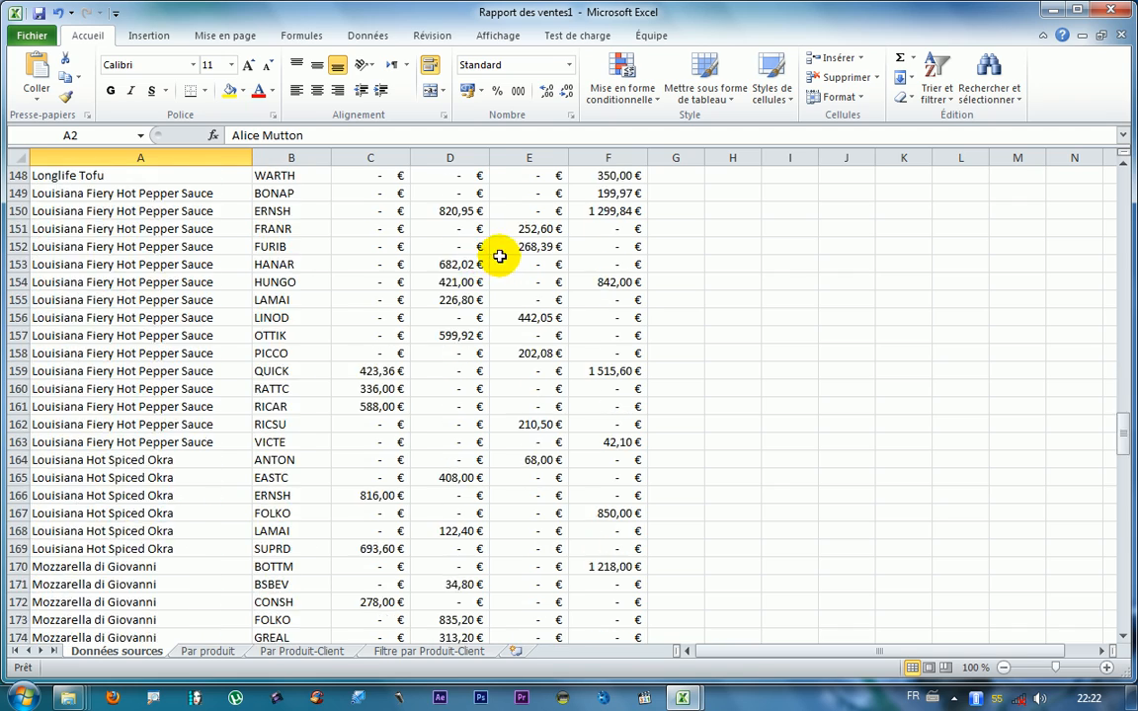
{"action": "scroll", "coordinate": [478, 265], "scroll_direction": "down", "scroll_amount": 20}
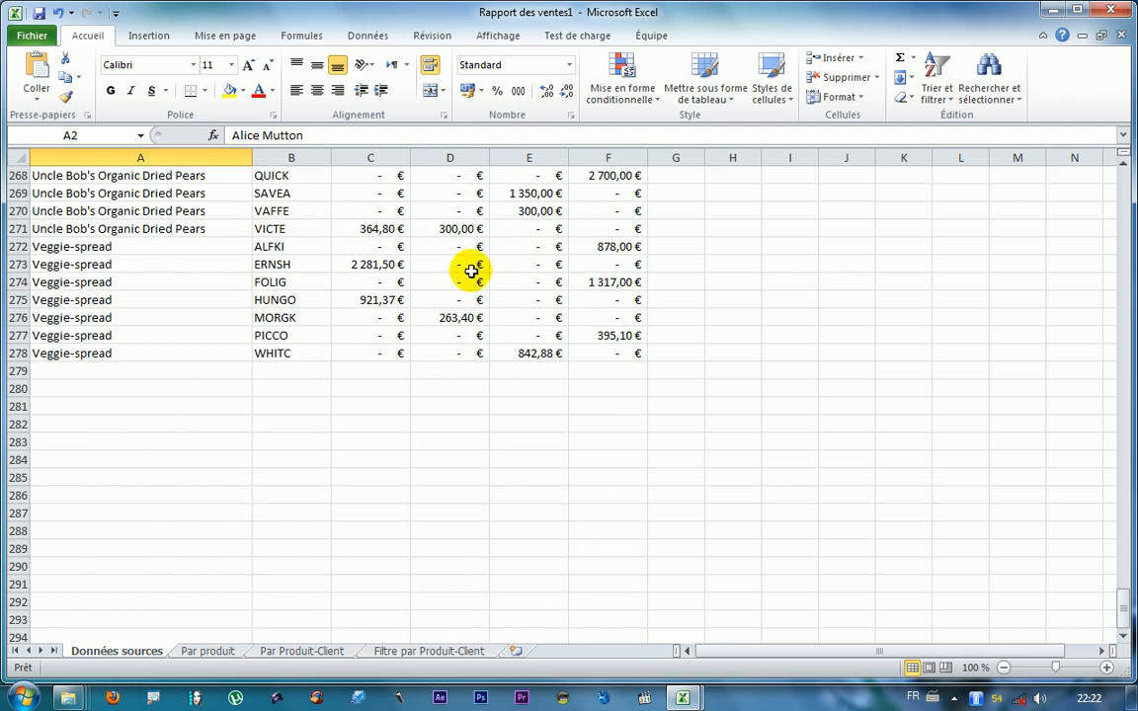
{"action": "left_click_drag", "start_coordinate": [1128, 612], "coordinate": [1068, 173]}
{"action": "left_click", "coordinate": [496, 333]}
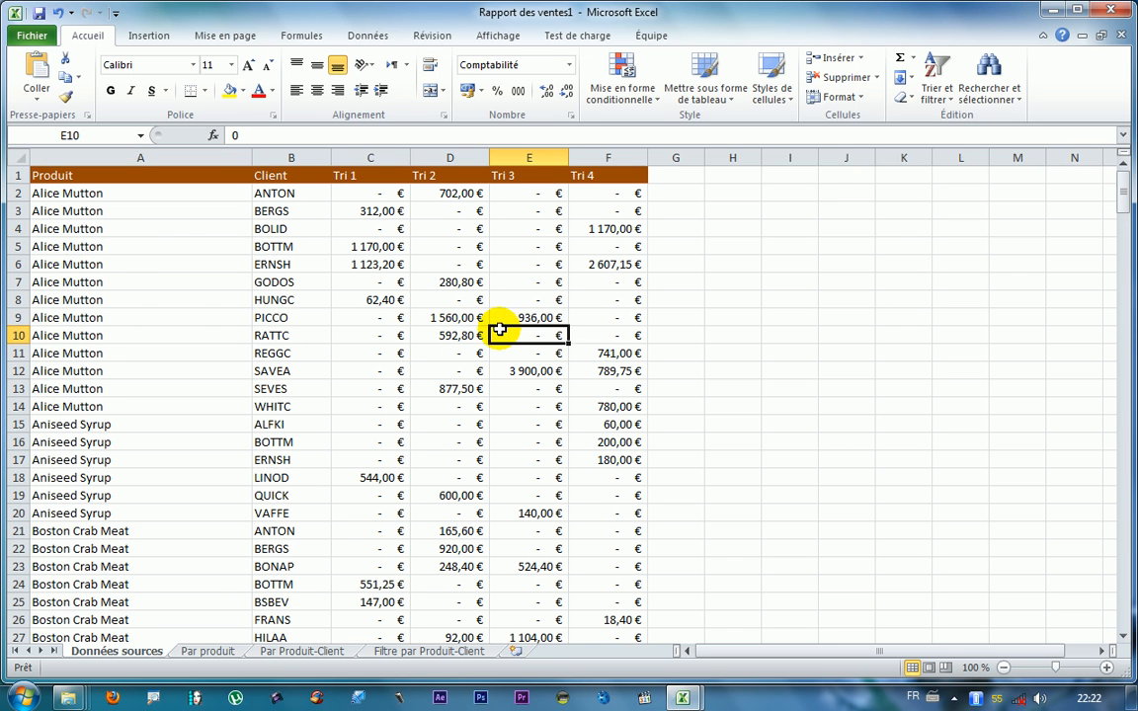
{"action": "left_click", "coordinate": [127, 247]}
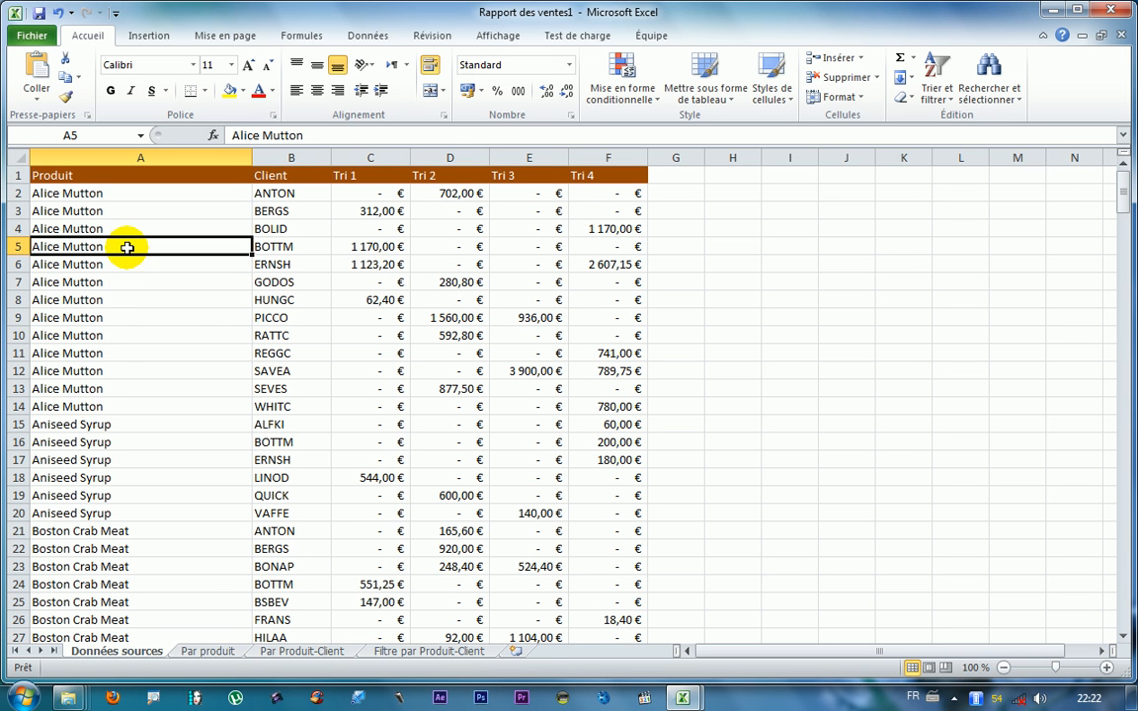
{"action": "left_click", "coordinate": [117, 174]}
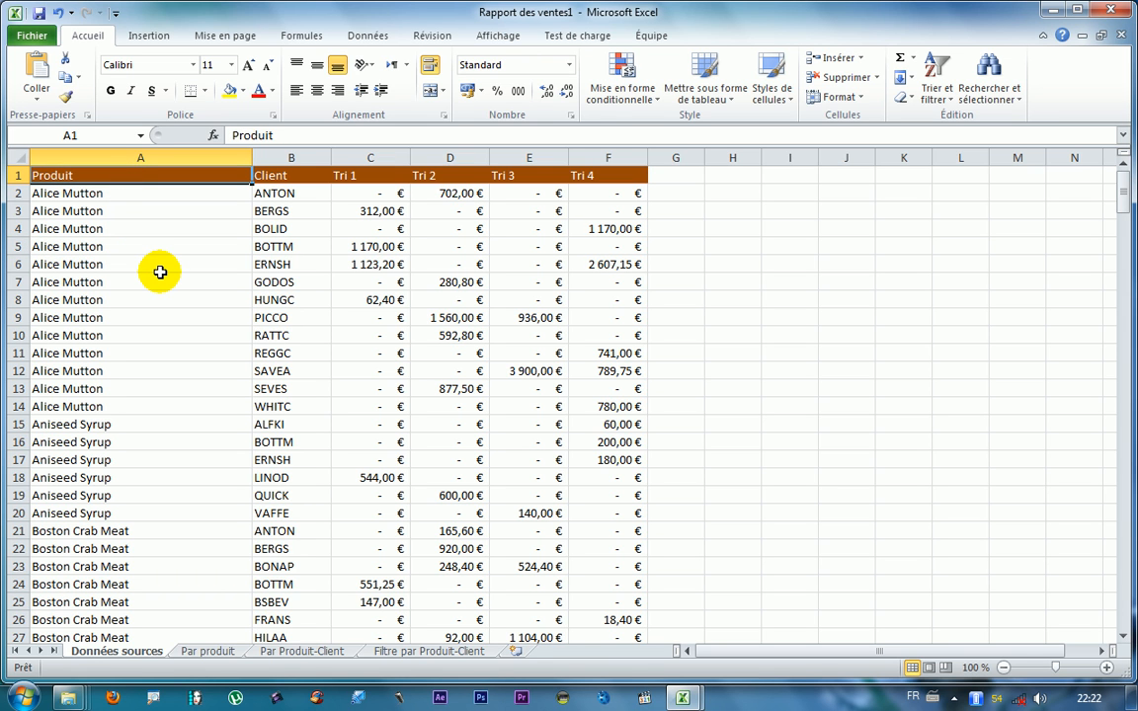
{"action": "key", "text": "ctrl+shift+d"}
{"action": "mouse_move", "coordinate": [54, 210]}
{"action": "left_mouse_down"}
{"action": "mouse_move", "coordinate": [424, 481]}
{"action": "mouse_move", "coordinate": [576, 550]}
{"action": "left_mouse_up"}
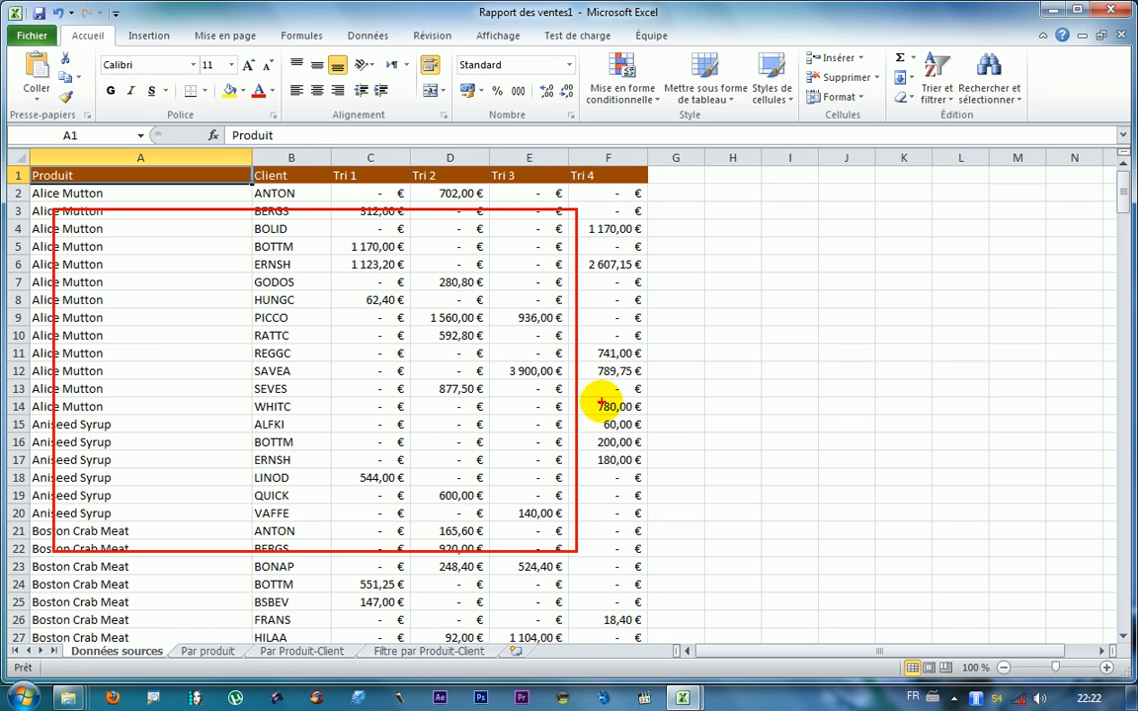
{"action": "left_click_drag", "start_coordinate": [752, 393], "coordinate": [751, 434]}
{"action": "left_click", "coordinate": [746, 382]}
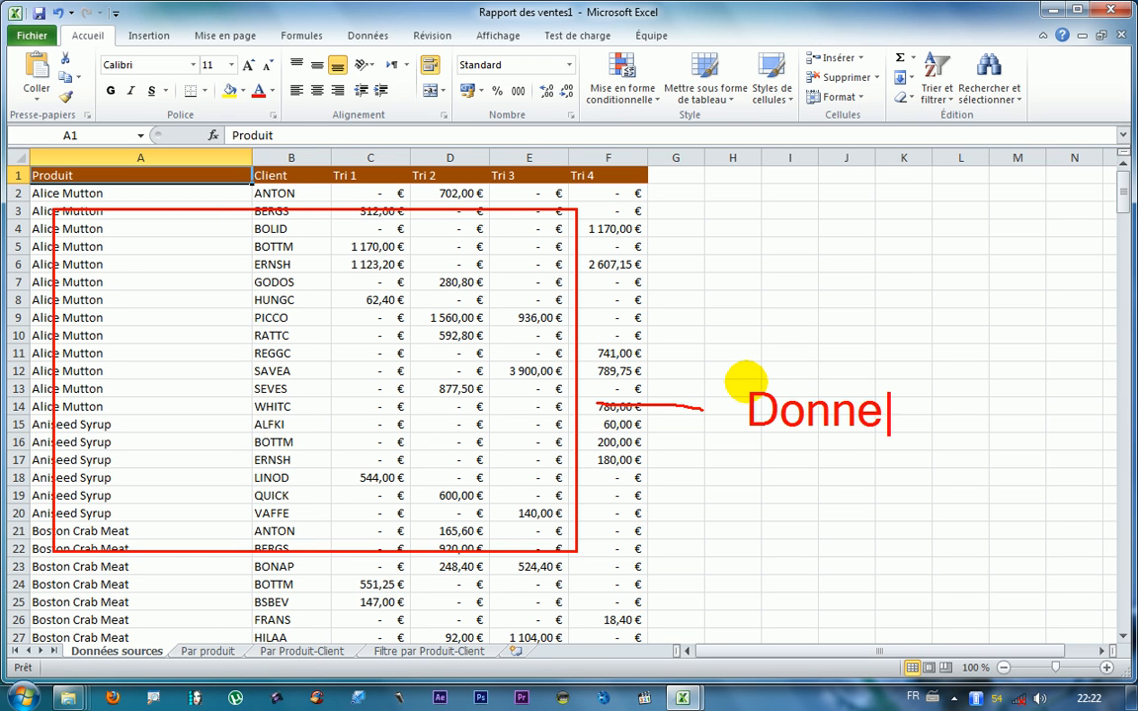
{"action": "key", "text": "Escape"}
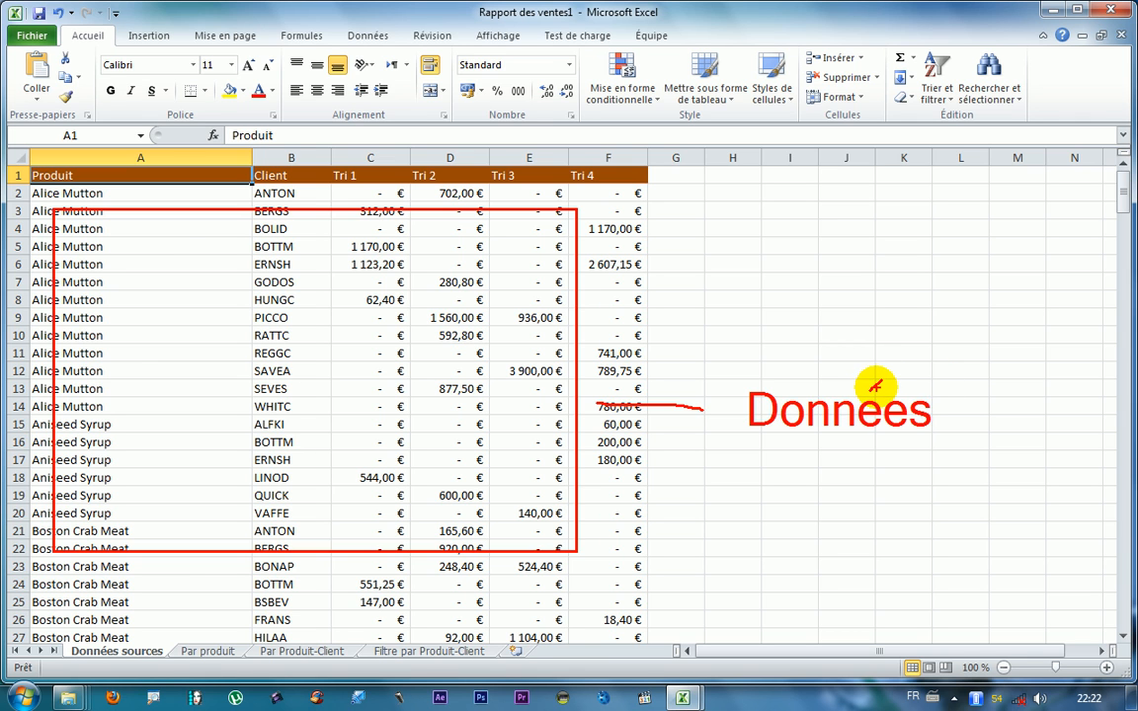
{"action": "key", "text": "Escape"}
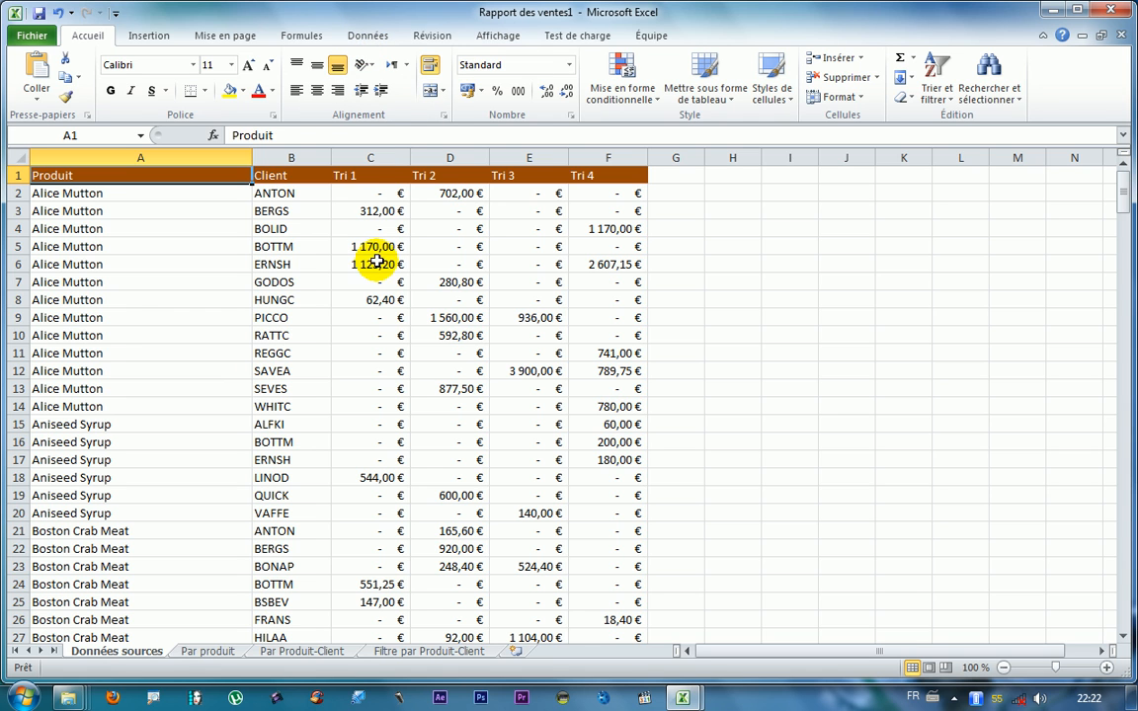
{"action": "mouse_move", "coordinate": [416, 83]}
{"action": "left_mouse_down"}
{"action": "mouse_move", "coordinate": [404, 55]}
{"action": "mouse_move", "coordinate": [345, 15]}
{"action": "mouse_move", "coordinate": [334, 42]}
{"action": "mouse_move", "coordinate": [410, 61]}
{"action": "left_mouse_up"}
{"action": "key", "text": "Escape"}
{"action": "left_click", "coordinate": [367, 44]}
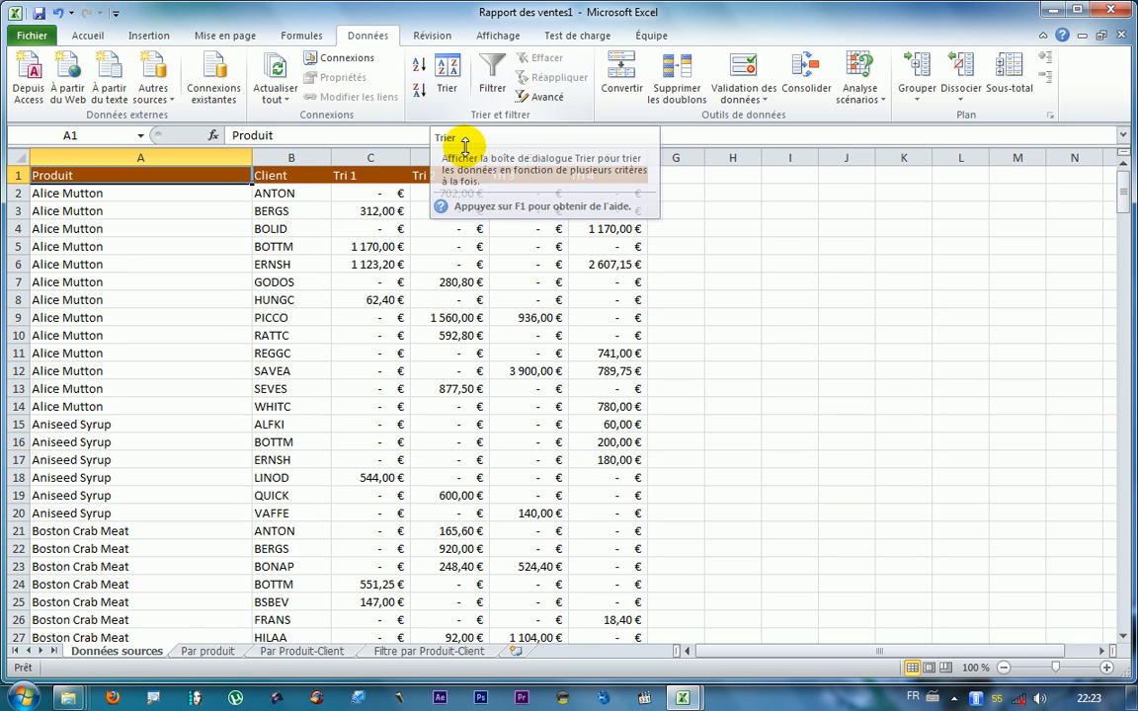
{"action": "left_click", "coordinate": [547, 97]}
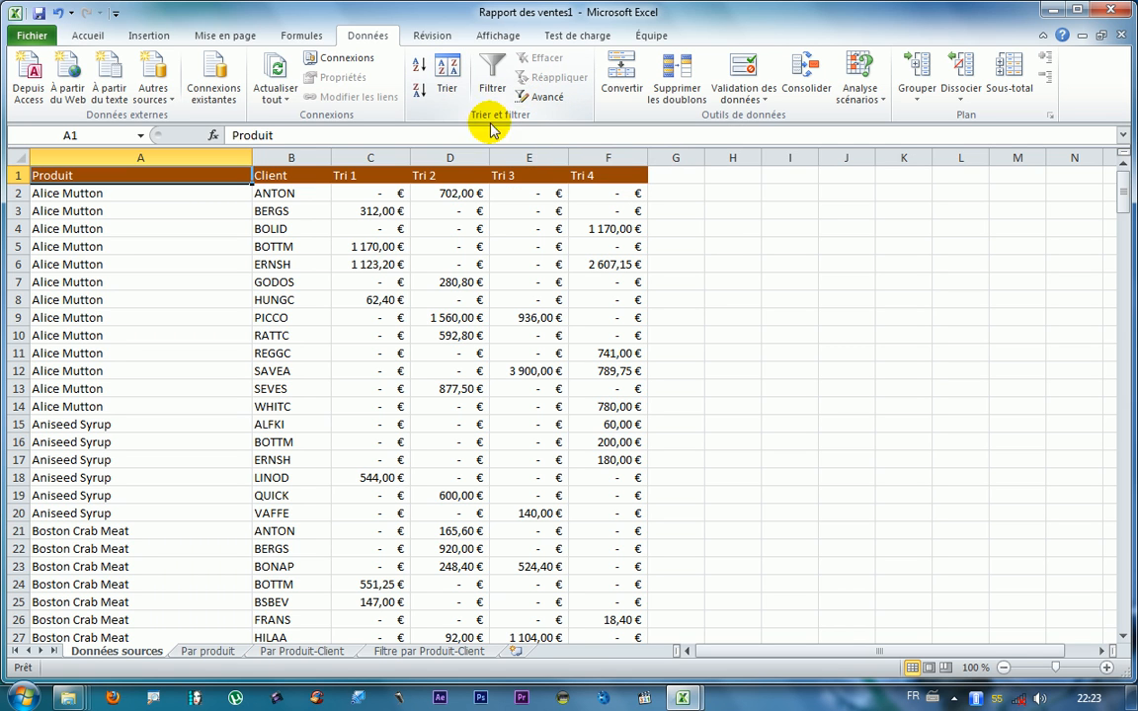
{"action": "left_click", "coordinate": [94, 37]}
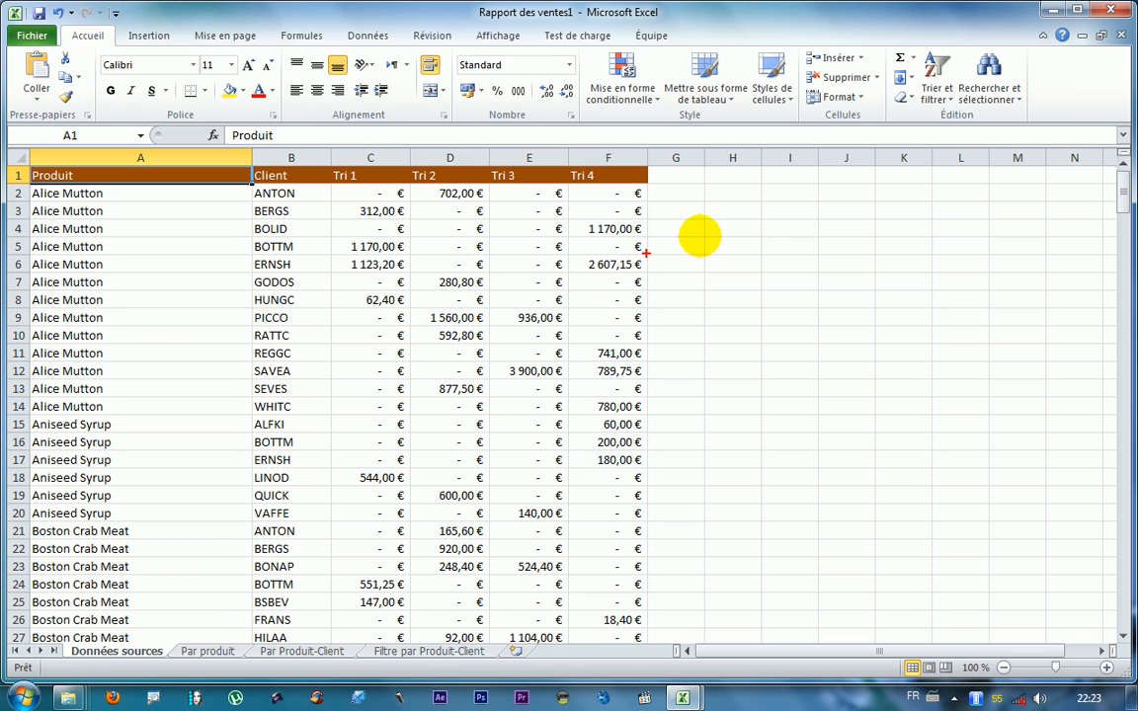
{"action": "mouse_move", "coordinate": [881, 41]}
{"action": "left_mouse_down"}
{"action": "mouse_move", "coordinate": [1002, 121]}
{"action": "mouse_move", "coordinate": [1030, 126]}
{"action": "left_mouse_up"}
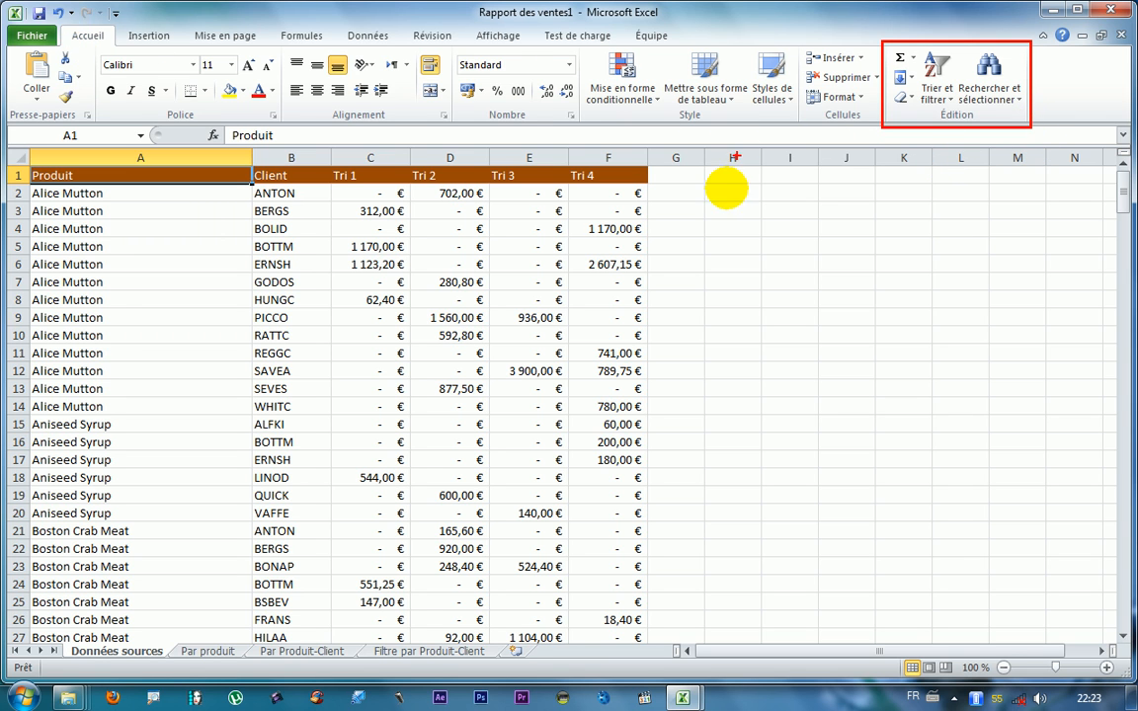
{"action": "left_click_drag", "start_coordinate": [700, 249], "coordinate": [911, 138]}
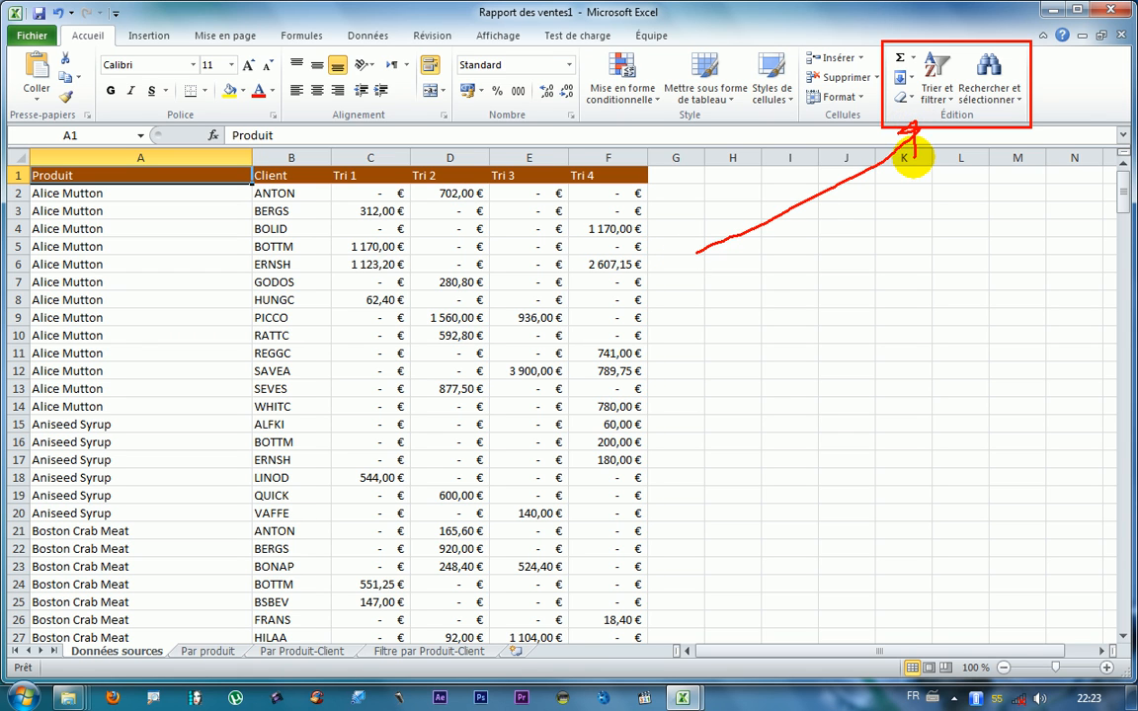
{"action": "key", "text": "Escape"}
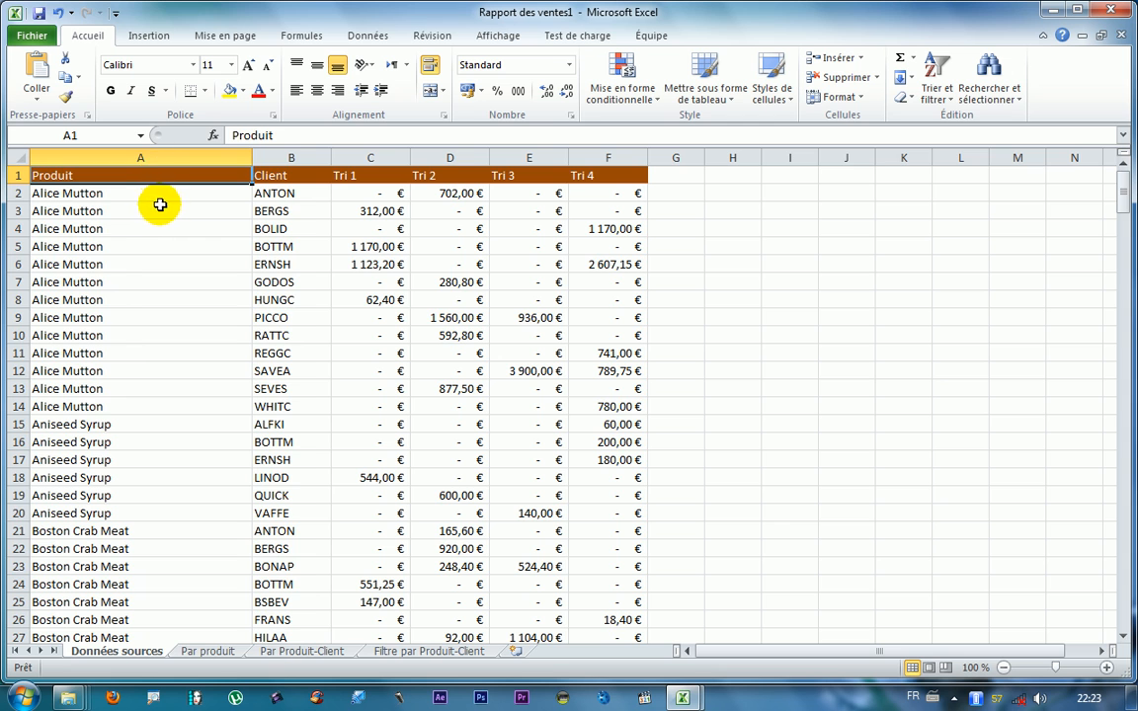
- Select the whole sales table, A1:F278, on the "Données sources" sheet to examine its extent
{"action": "scroll", "coordinate": [163, 218], "scroll_direction": "down", "scroll_amount": 20}
{"action": "scroll", "coordinate": [168, 262], "scroll_direction": "up", "scroll_amount": 20}
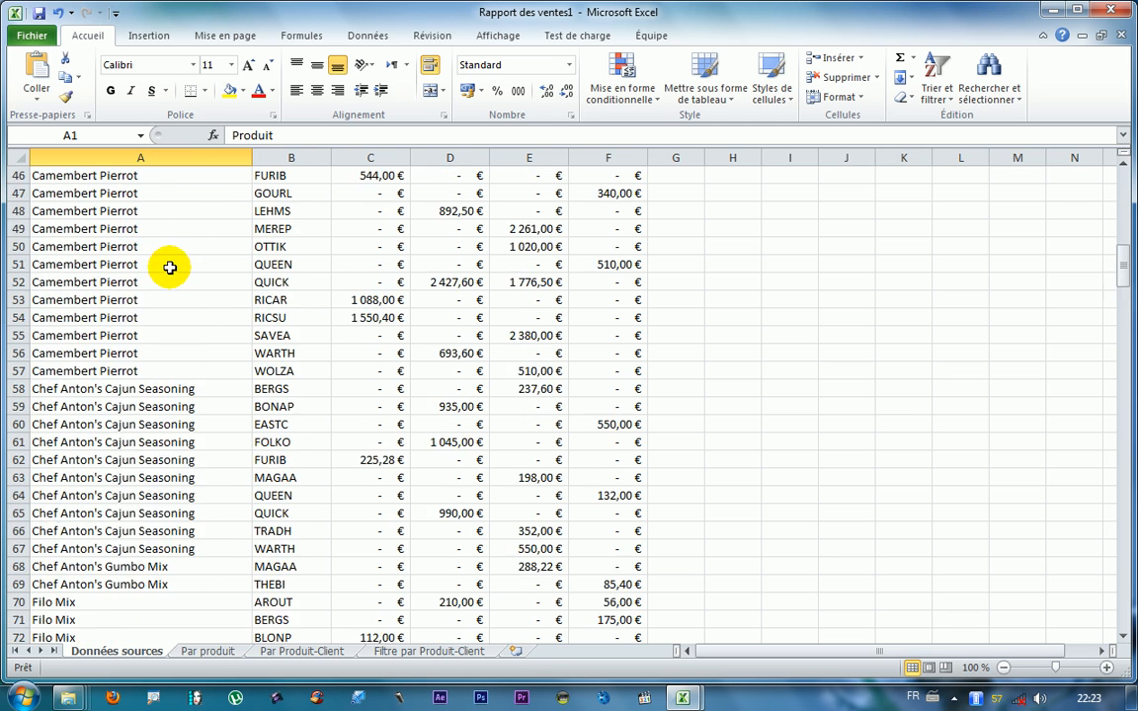
{"action": "scroll", "coordinate": [148, 260], "scroll_direction": "up", "scroll_amount": 2}
{"action": "left_click_drag", "start_coordinate": [116, 175], "coordinate": [633, 597]}
{"action": "scroll", "coordinate": [578, 506], "scroll_direction": "down", "scroll_amount": 6}
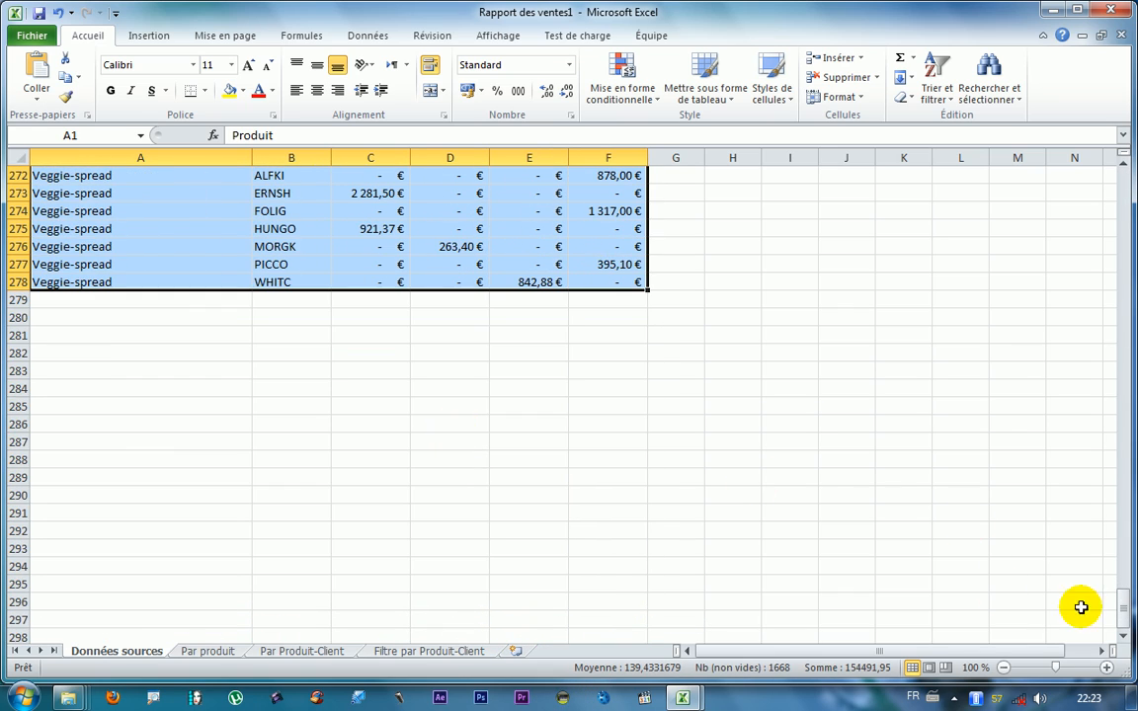
{"action": "left_click_drag", "start_coordinate": [1124, 614], "coordinate": [1098, 655]}
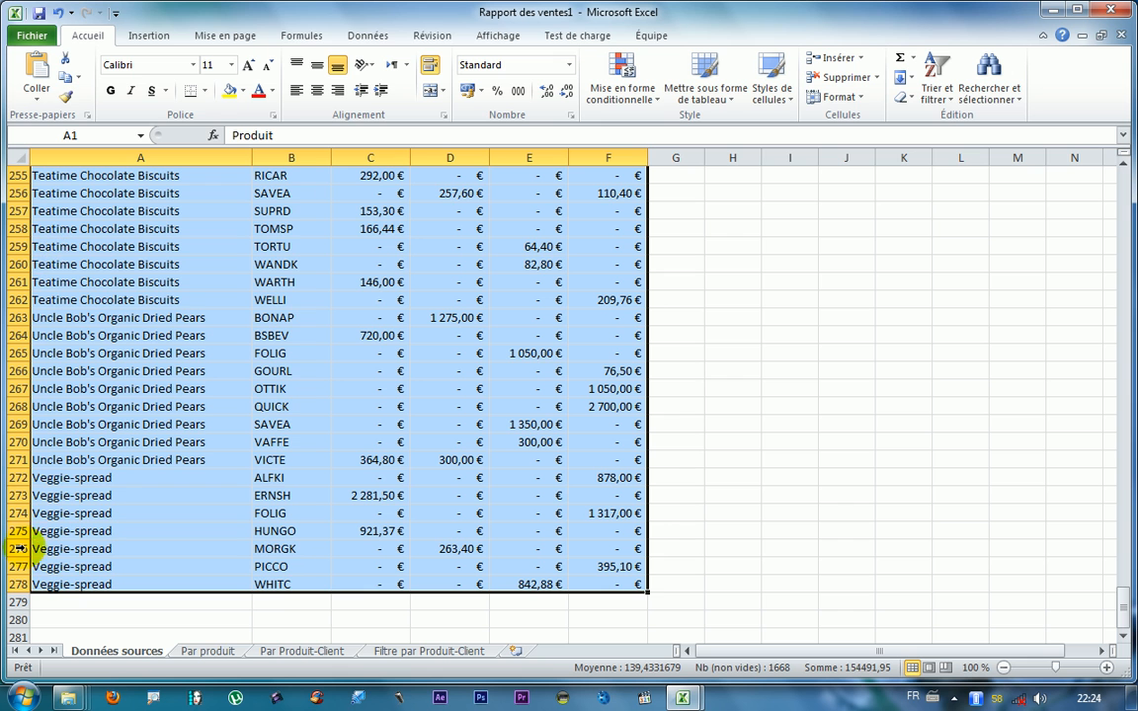
- Insert an empty row at row 228 of the sales data and delete that row again
{"action": "scroll", "coordinate": [139, 286], "scroll_direction": "up", "scroll_amount": 11}
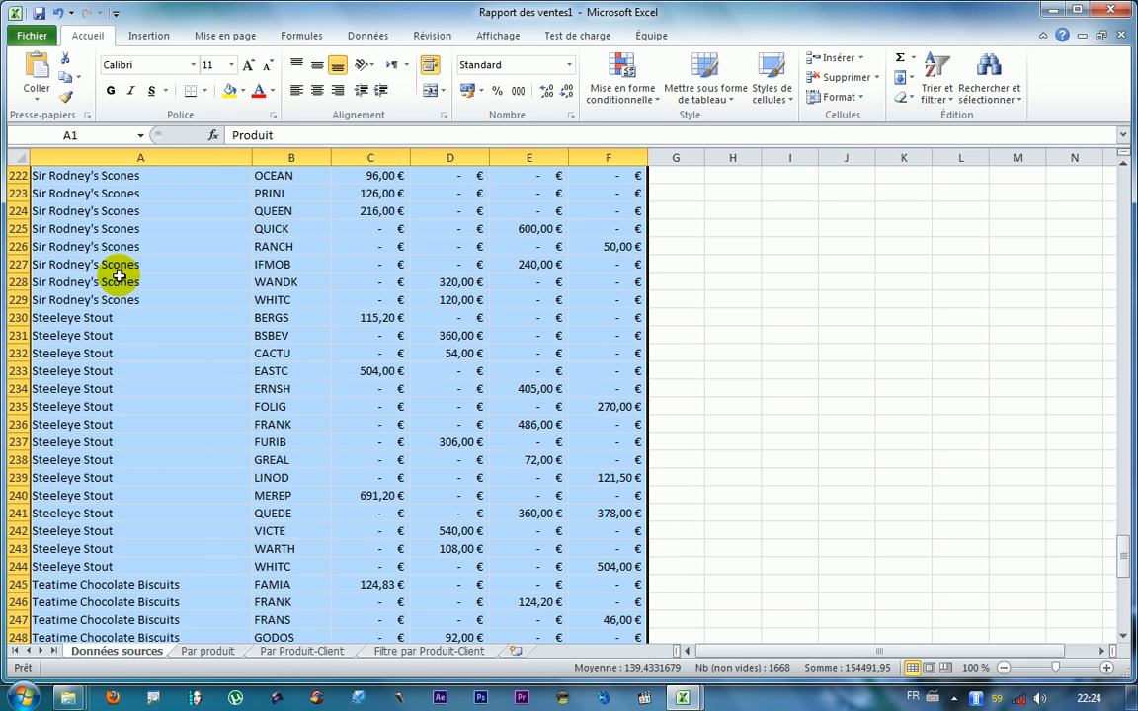
{"action": "left_click", "coordinate": [19, 283]}
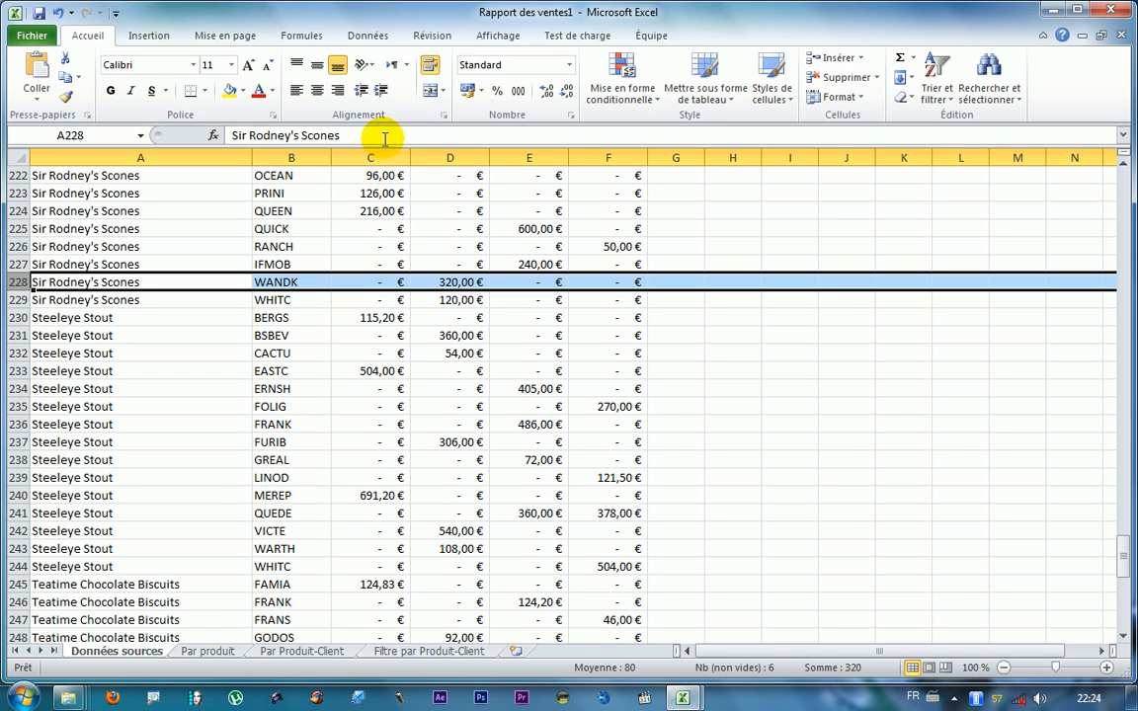
{"action": "left_click", "coordinate": [832, 57]}
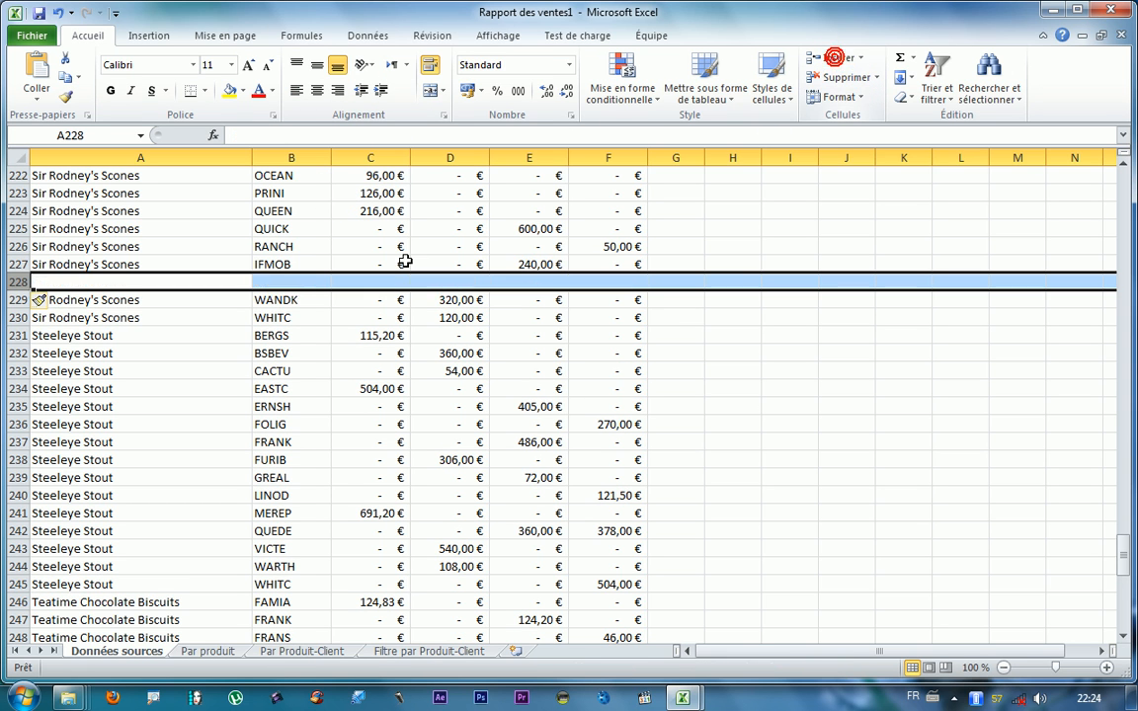
{"action": "left_click", "coordinate": [390, 264]}
{"action": "left_click", "coordinate": [7, 281]}
{"action": "left_click", "coordinate": [834, 77]}
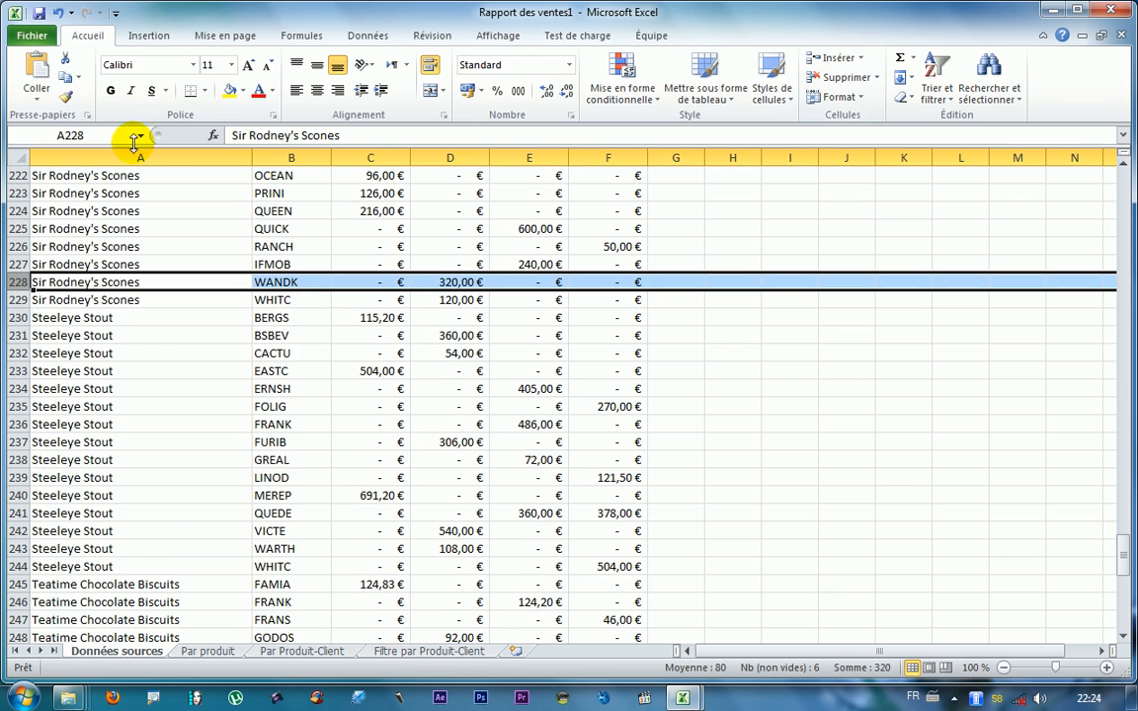
- Sort the sales table by the Produit column from A to Z, starting from header cell A1
{"action": "scroll", "coordinate": [45, 152], "scroll_direction": "down", "scroll_amount": 1}
{"action": "scroll", "coordinate": [83, 183], "scroll_direction": "up", "scroll_amount": 18}
{"action": "scroll", "coordinate": [105, 197], "scroll_direction": "up", "scroll_amount": 20}
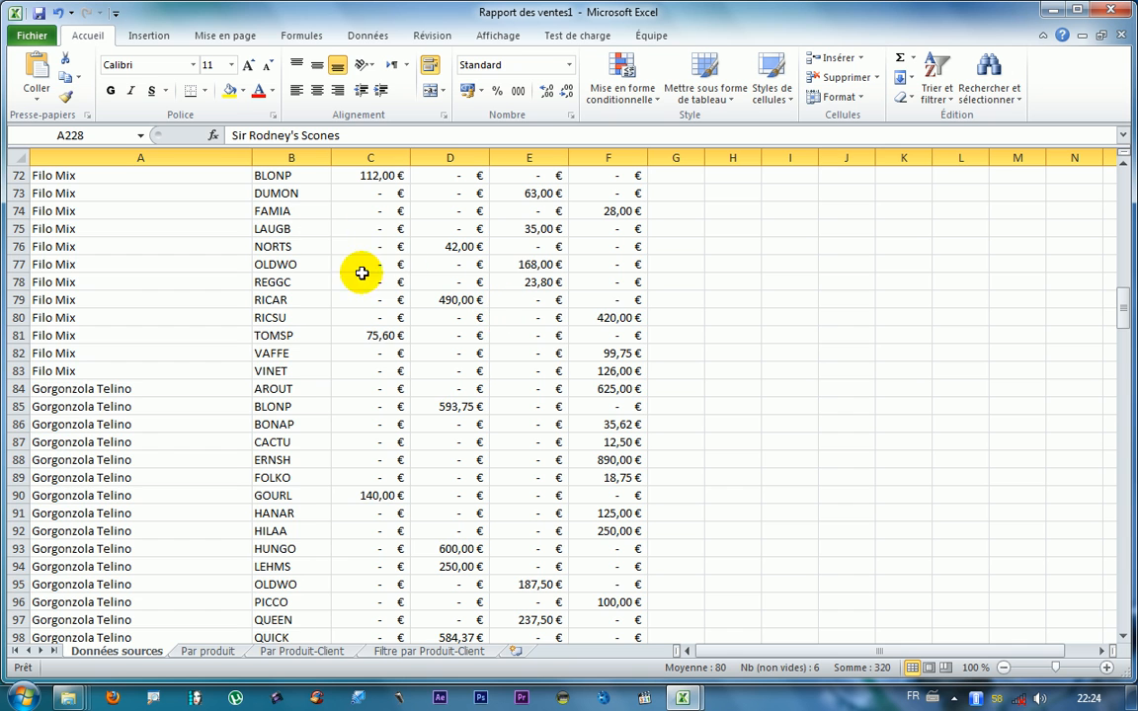
{"action": "scroll", "coordinate": [336, 227], "scroll_direction": "up", "scroll_amount": 20}
{"action": "scroll", "coordinate": [227, 208], "scroll_direction": "up", "scroll_amount": 3}
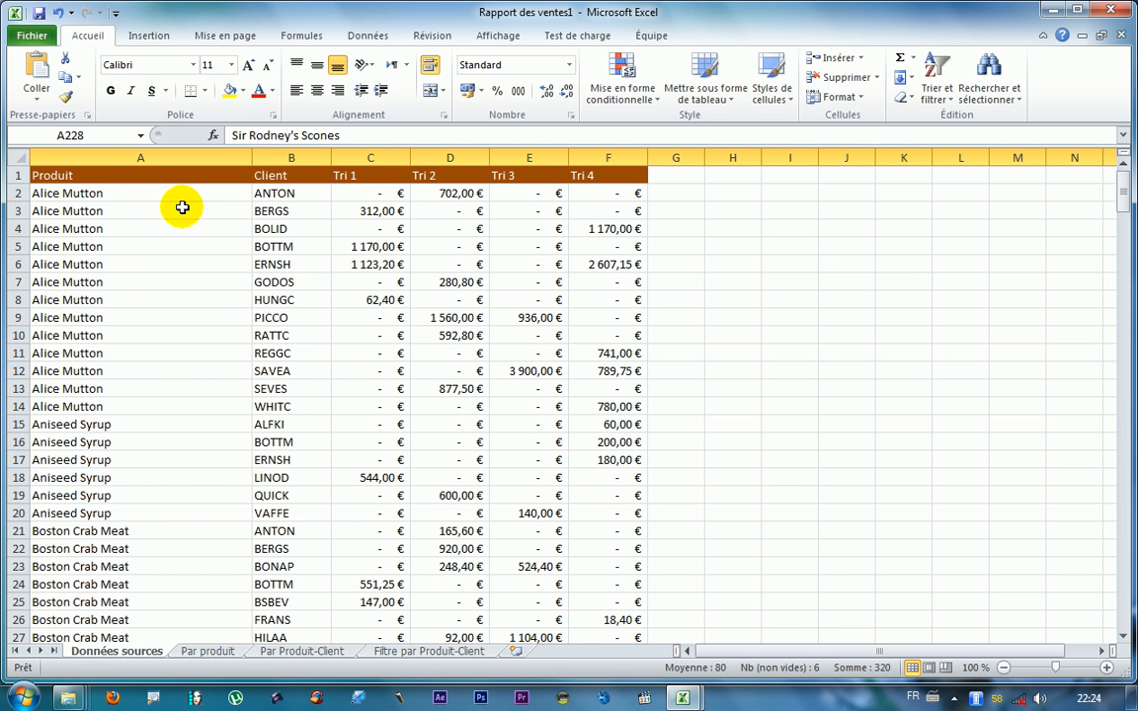
{"action": "left_click", "coordinate": [81, 174]}
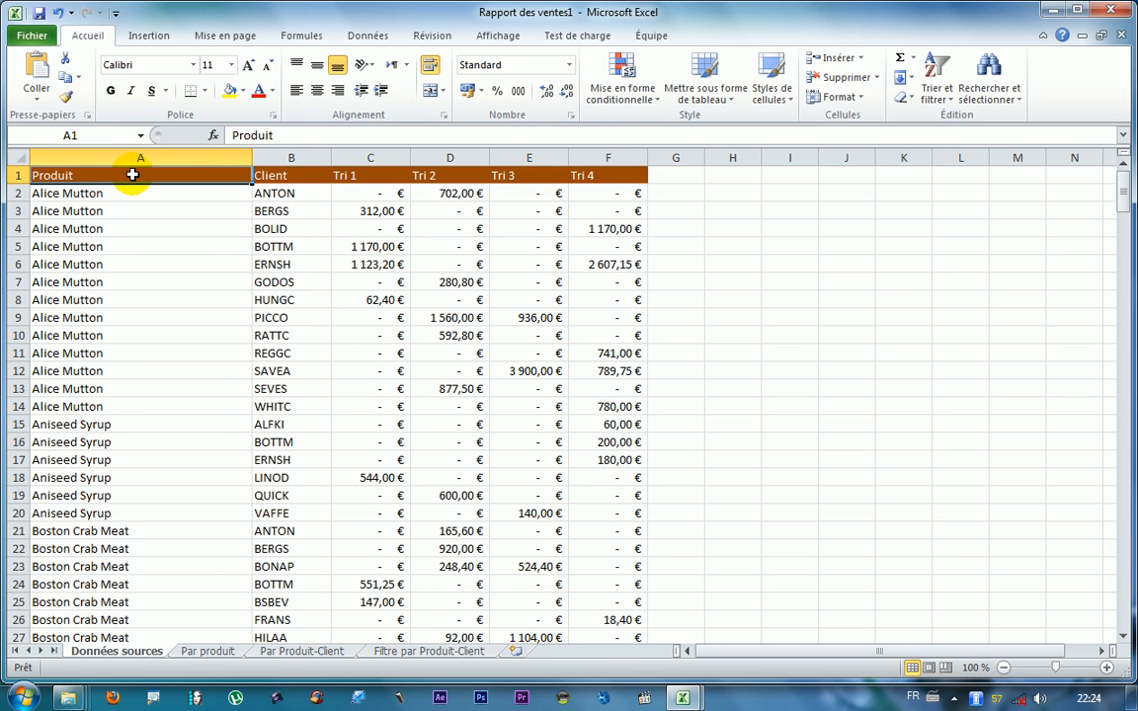
{"action": "left_click", "coordinate": [911, 79]}
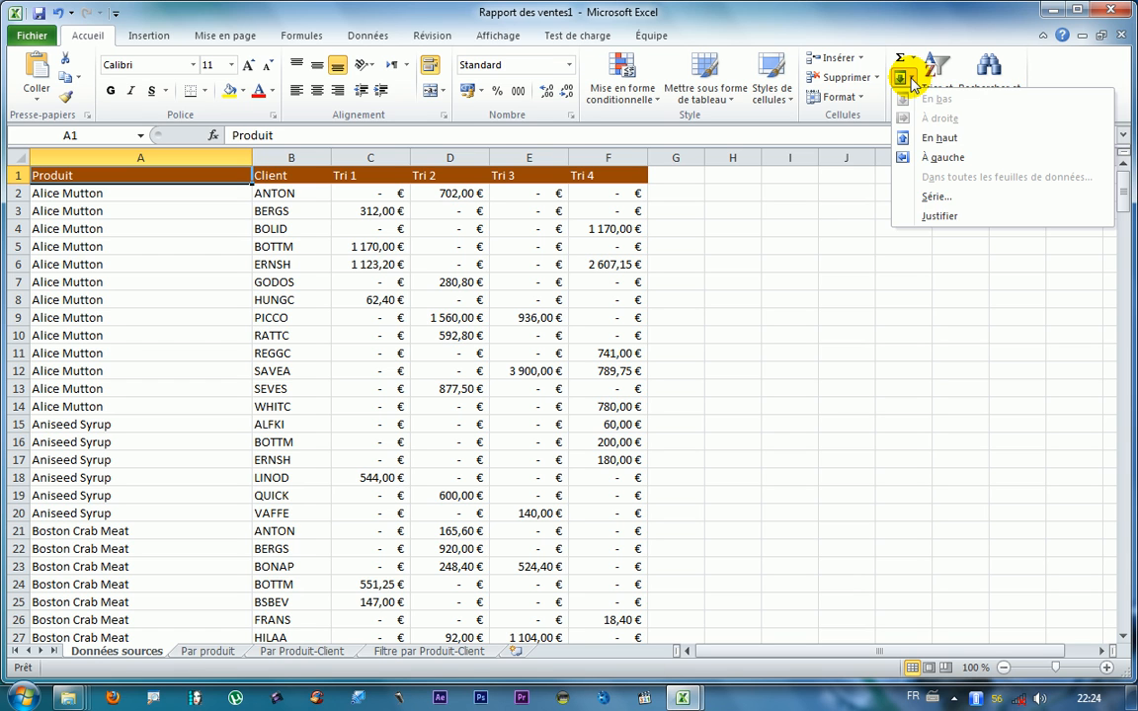
{"action": "left_click", "coordinate": [899, 79]}
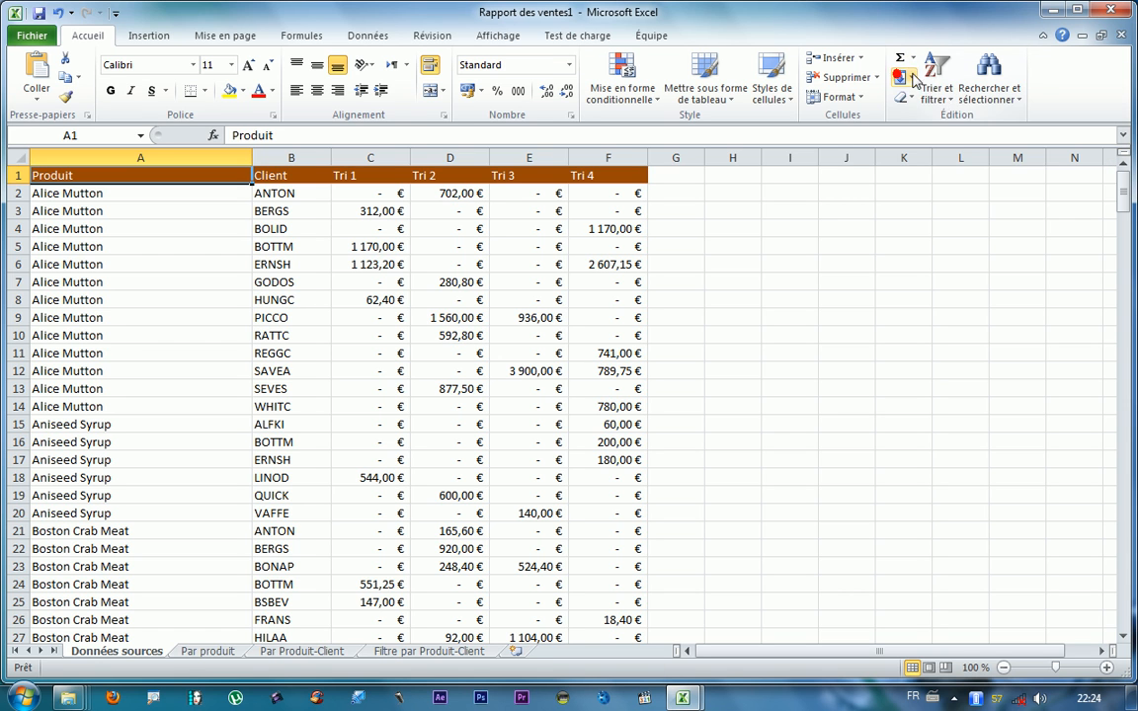
{"action": "left_click", "coordinate": [937, 95]}
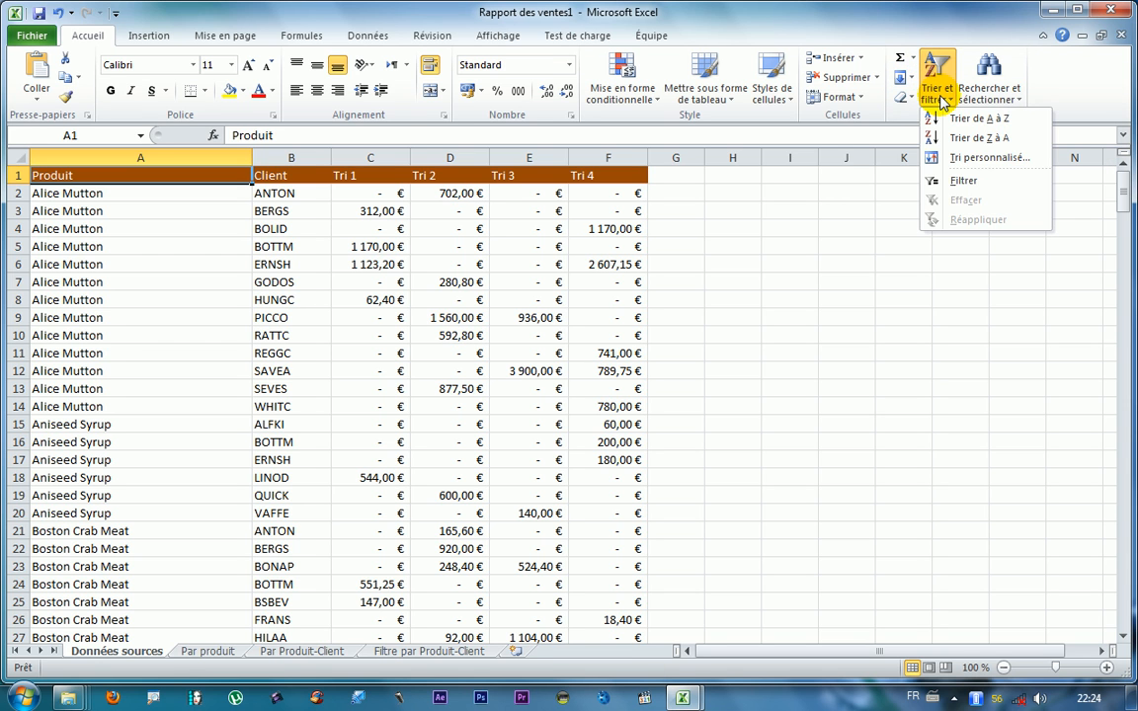
{"action": "left_click", "coordinate": [967, 139]}
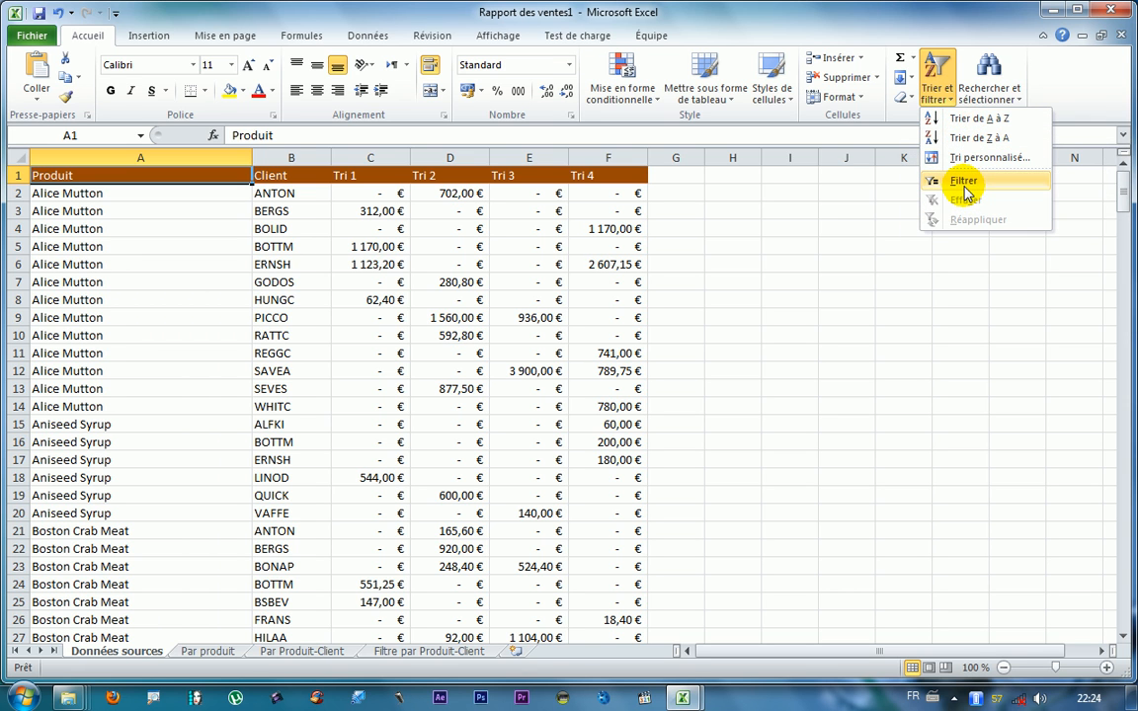
{"action": "left_click", "coordinate": [966, 121]}
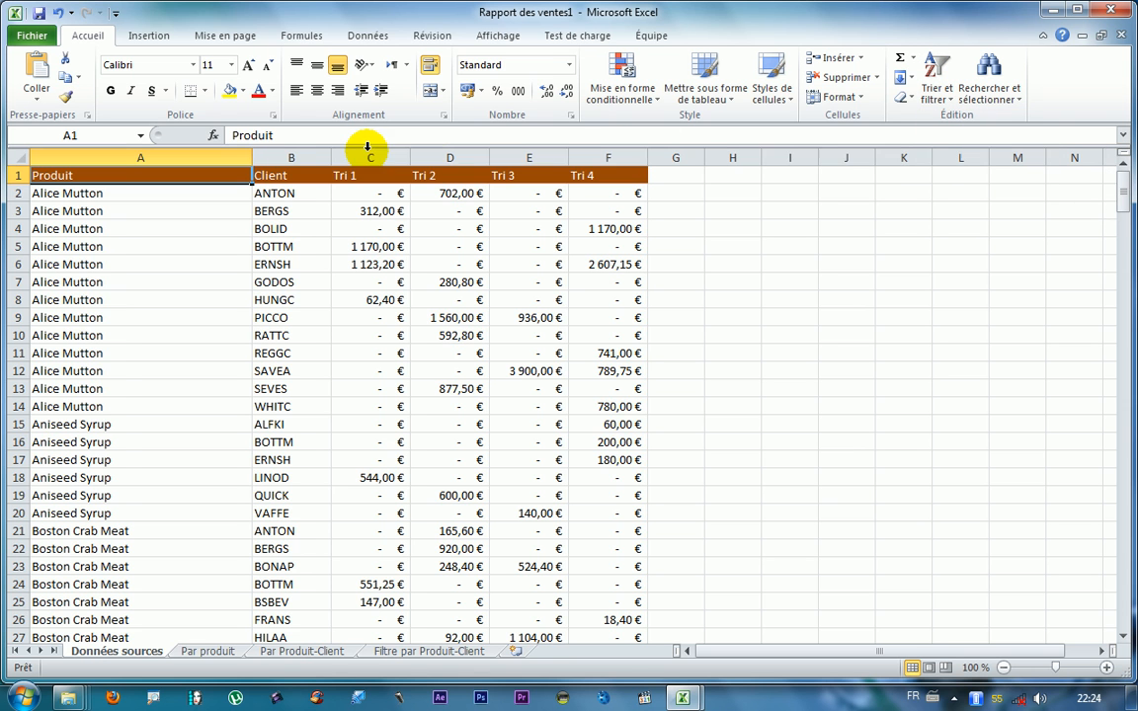
- Sort the sales table by the Produit column from Z to A and look over the reordered rows
{"action": "scroll", "coordinate": [99, 280], "scroll_direction": "down", "scroll_amount": 7}
{"action": "scroll", "coordinate": [127, 299], "scroll_direction": "up", "scroll_amount": 7}
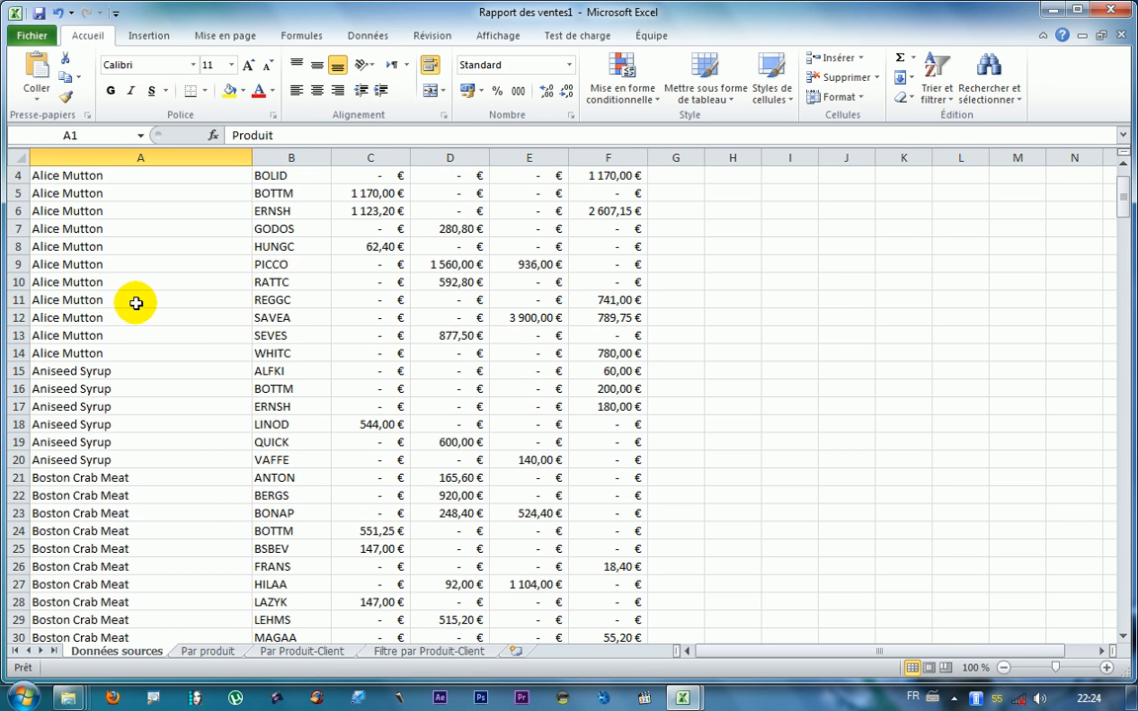
{"action": "left_click", "coordinate": [941, 99]}
{"action": "left_click", "coordinate": [946, 138]}
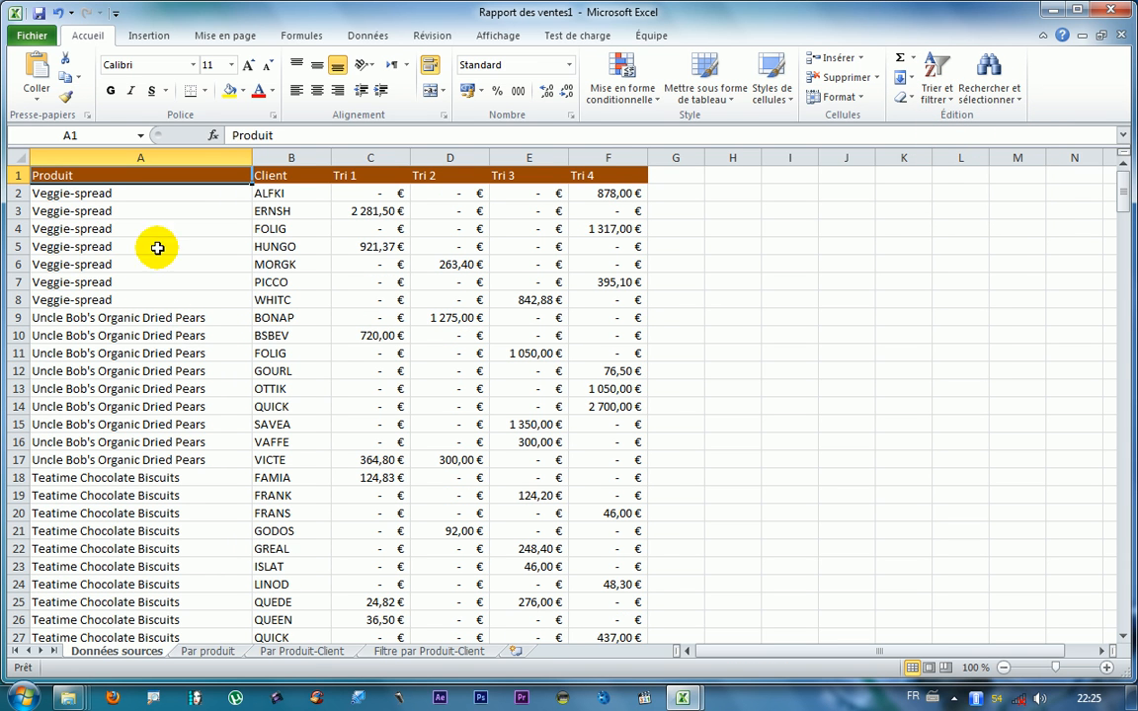
{"action": "scroll", "coordinate": [144, 277], "scroll_direction": "down", "scroll_amount": 17}
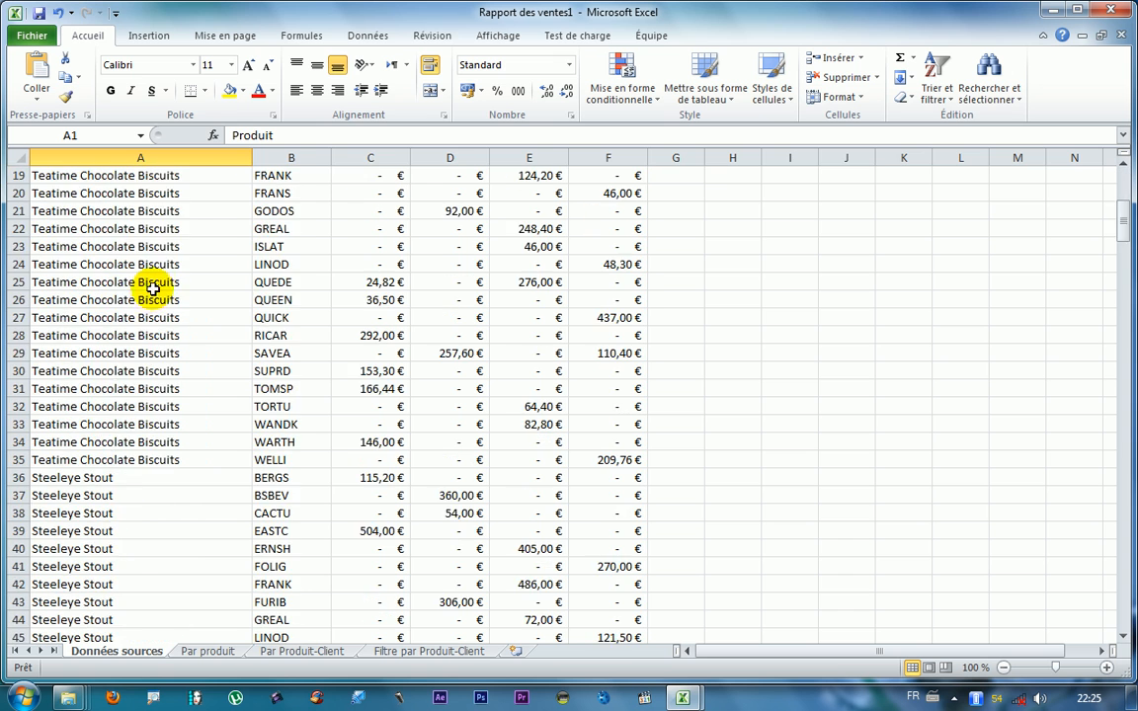
- Sort the sales table by the Produit column from A to Z and check the rows grouped by product
{"action": "scroll", "coordinate": [166, 279], "scroll_direction": "up", "scroll_amount": 11}
{"action": "scroll", "coordinate": [170, 282], "scroll_direction": "up", "scroll_amount": 6}
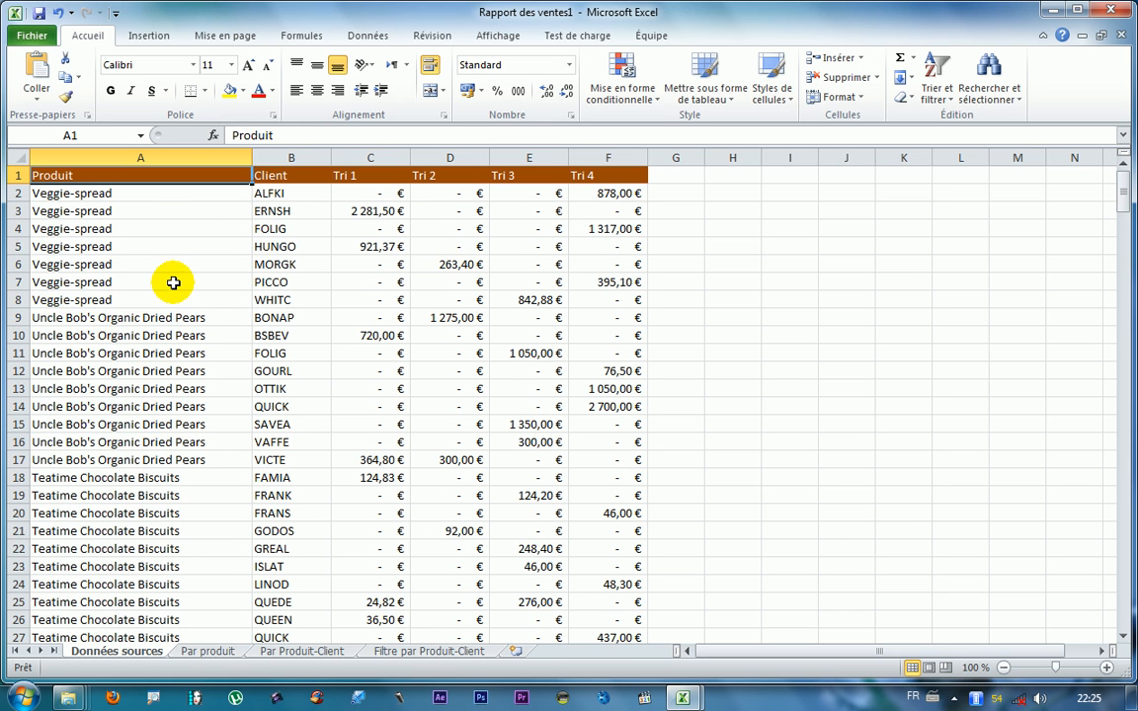
{"action": "left_click", "coordinate": [929, 99]}
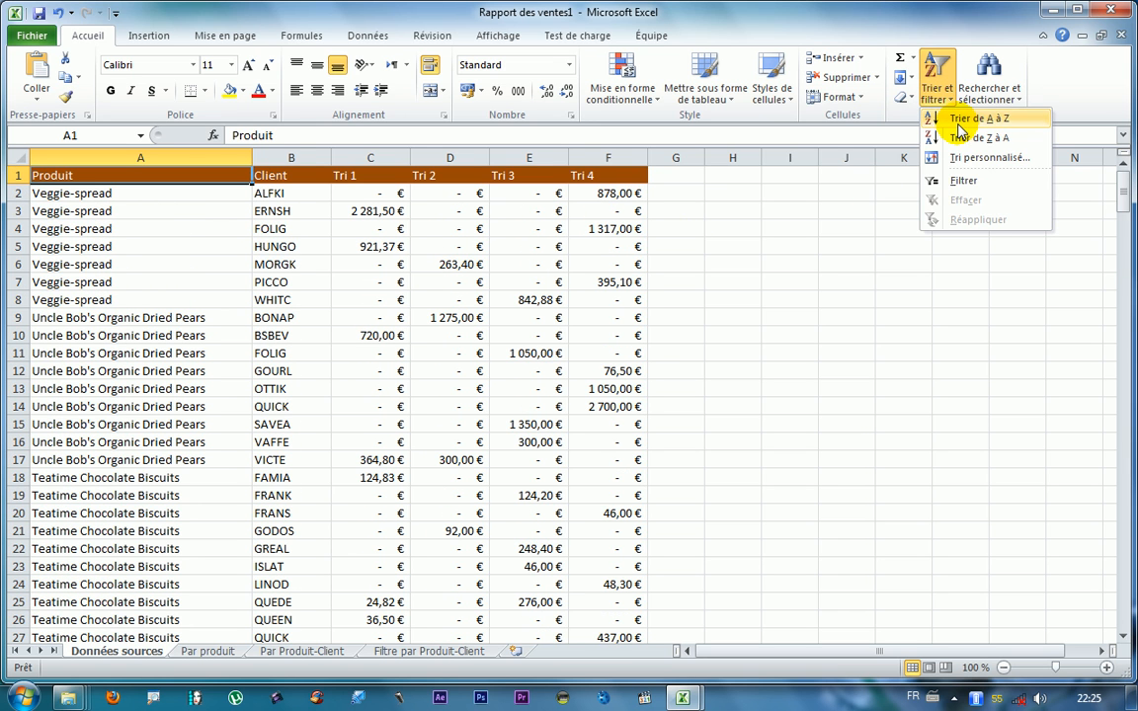
{"action": "left_click", "coordinate": [959, 125]}
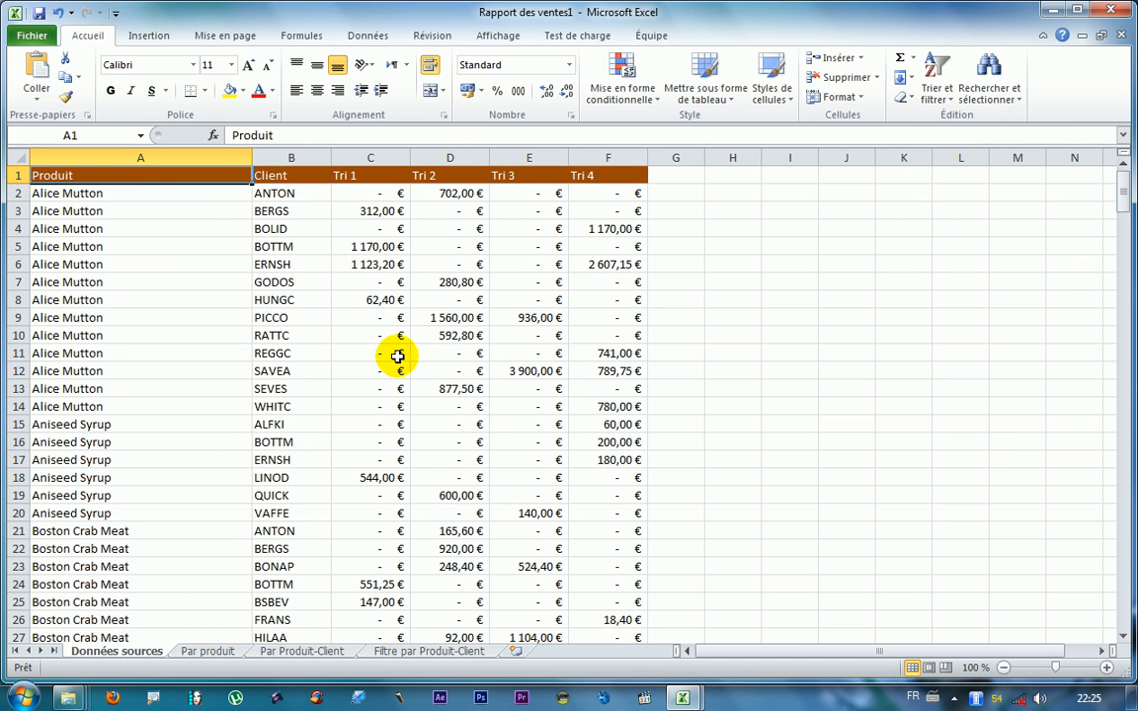
{"action": "mouse_move", "coordinate": [39, 188]}
{"action": "left_mouse_down"}
{"action": "mouse_move", "coordinate": [119, 315]}
{"action": "mouse_move", "coordinate": [71, 181]}
{"action": "left_mouse_up"}
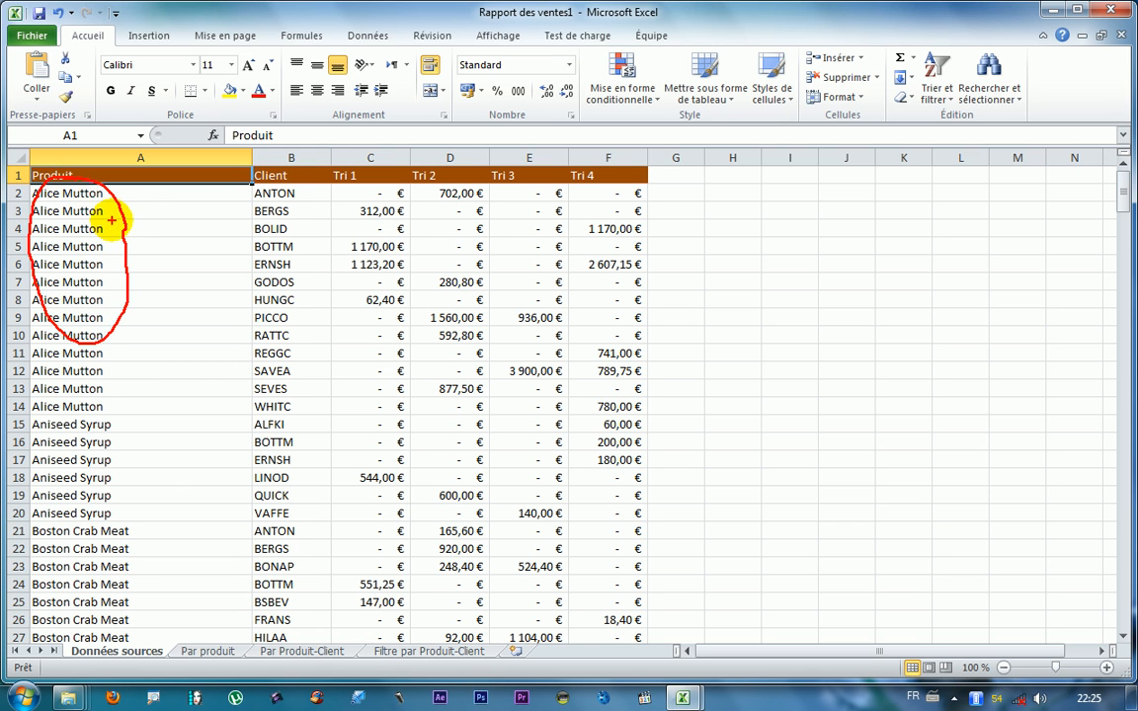
{"action": "key", "text": "Escape"}
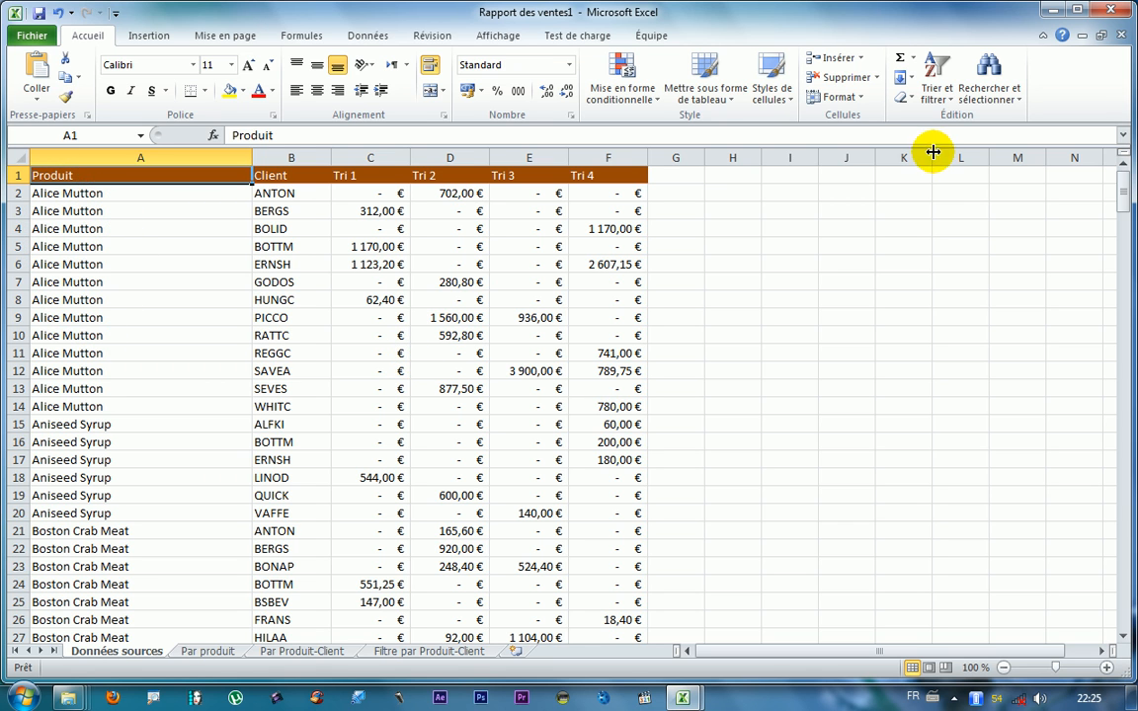
- Sort the sales table by Produit from Z to A, and sort it back from A to Z
{"action": "left_click", "coordinate": [940, 71]}
{"action": "left_click", "coordinate": [957, 139]}
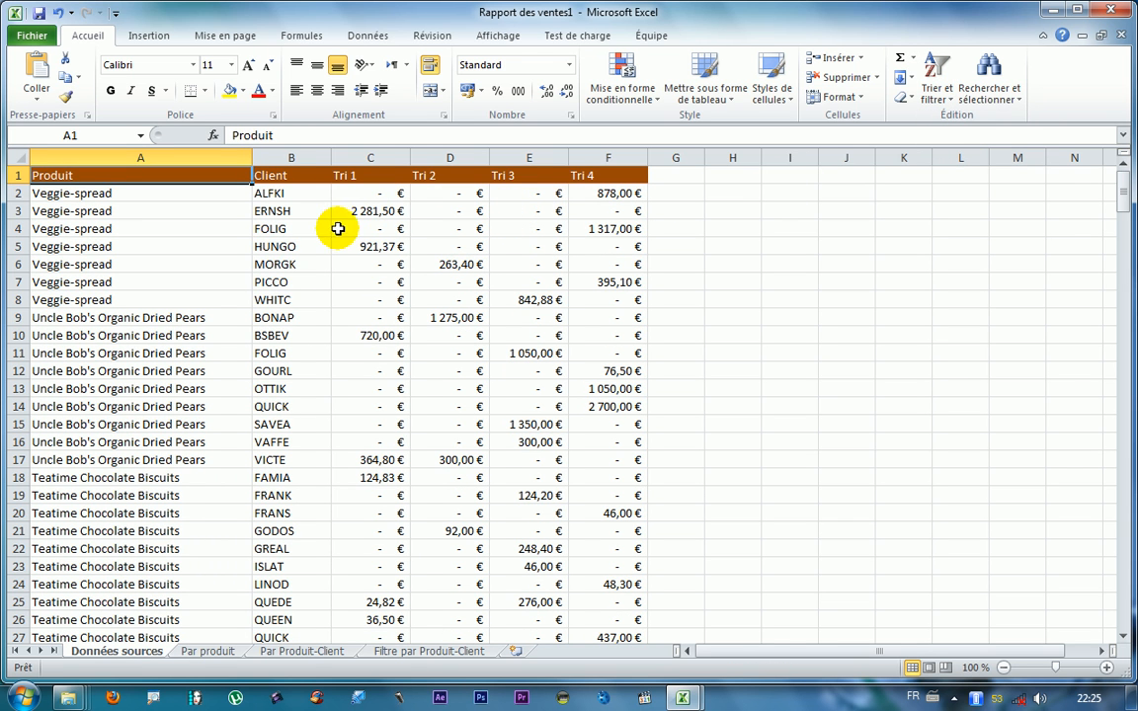
{"action": "left_click", "coordinate": [946, 105]}
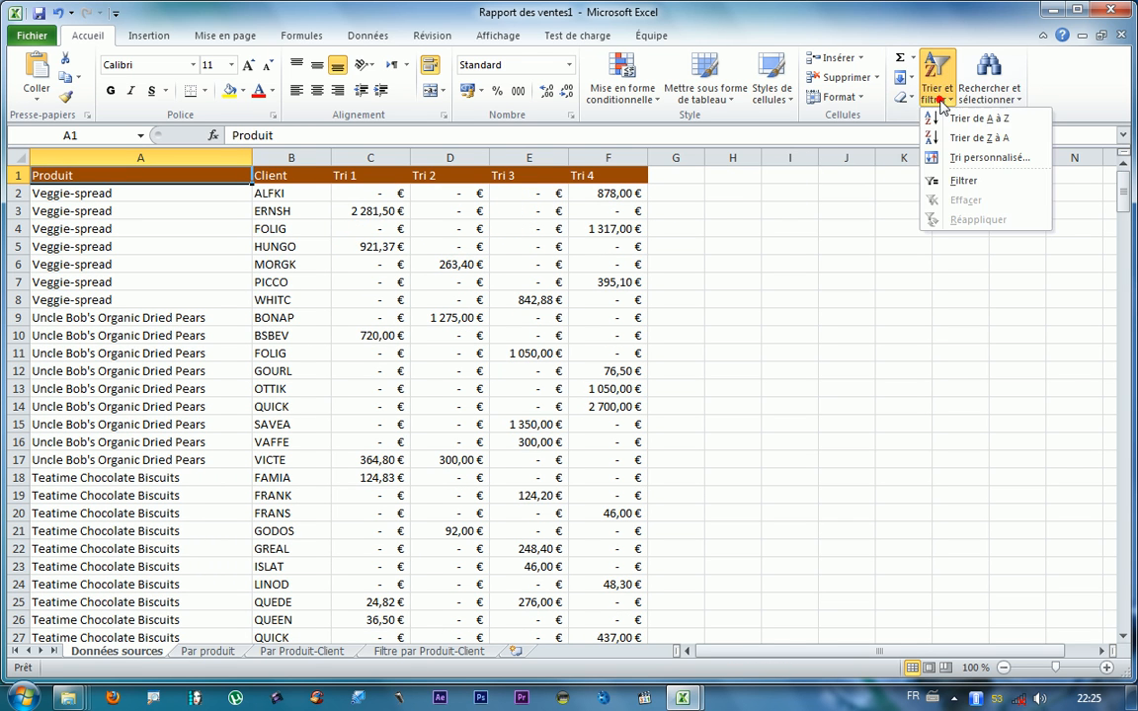
{"action": "left_click", "coordinate": [963, 118]}
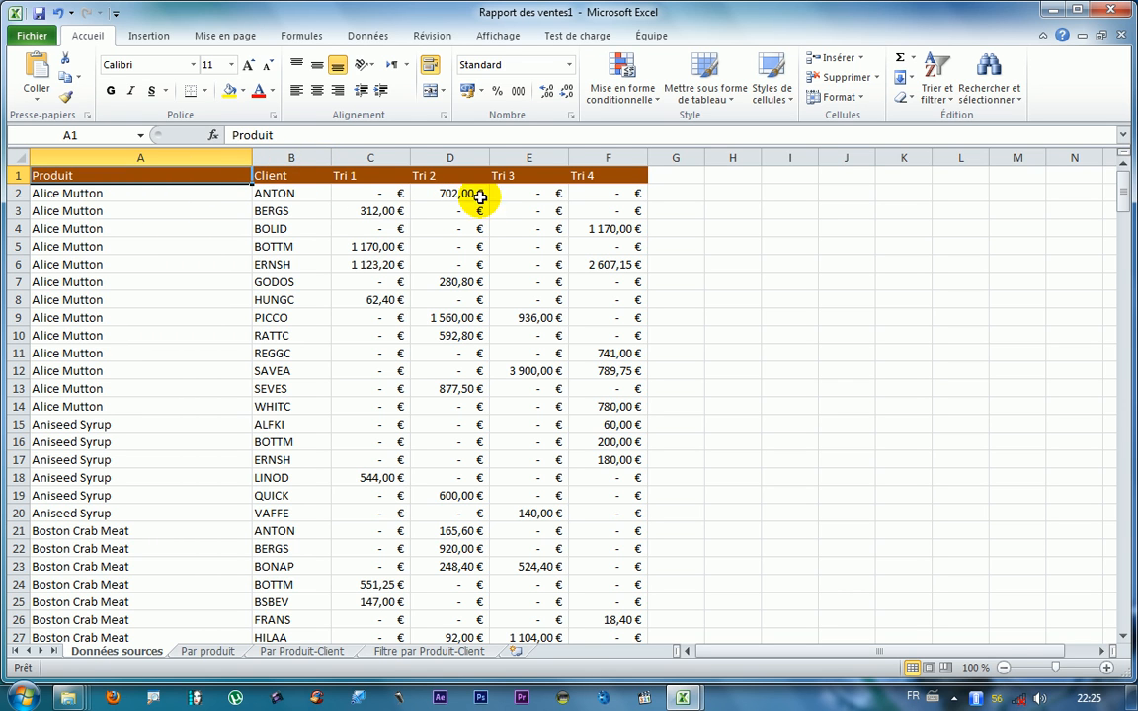
- Apply a custom sort to the sales table on the values of the Client column, from A to Z
{"action": "left_click", "coordinate": [936, 98]}
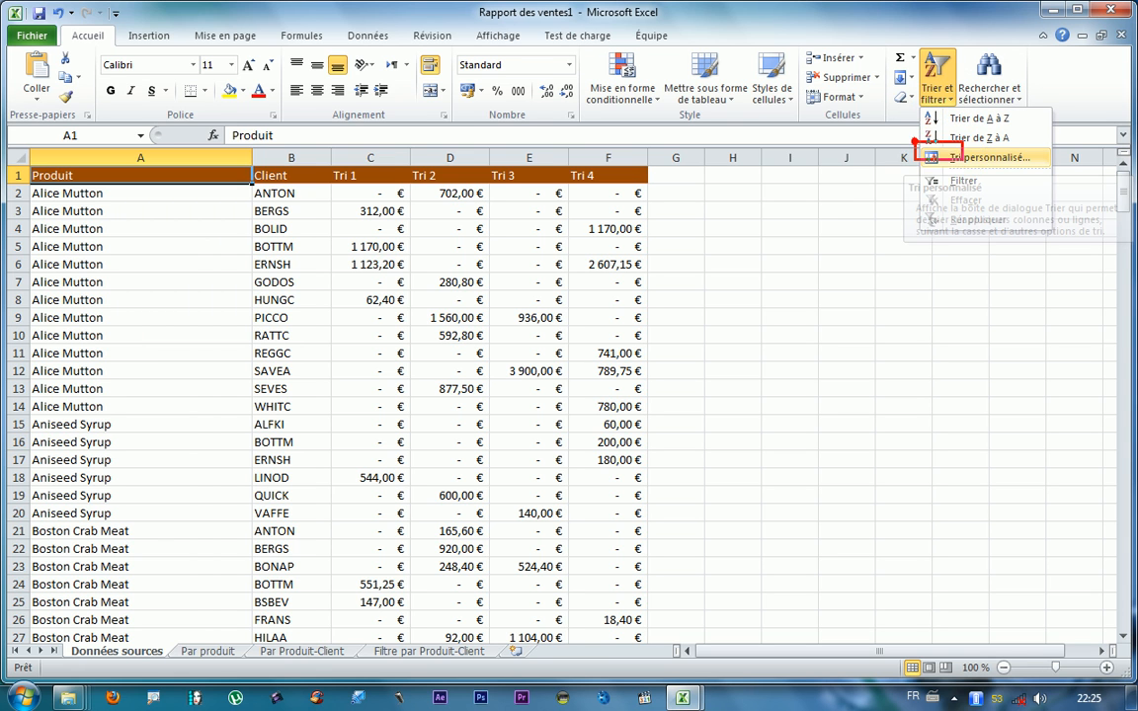
{"action": "left_click", "coordinate": [1041, 186]}
{"action": "left_click", "coordinate": [938, 74]}
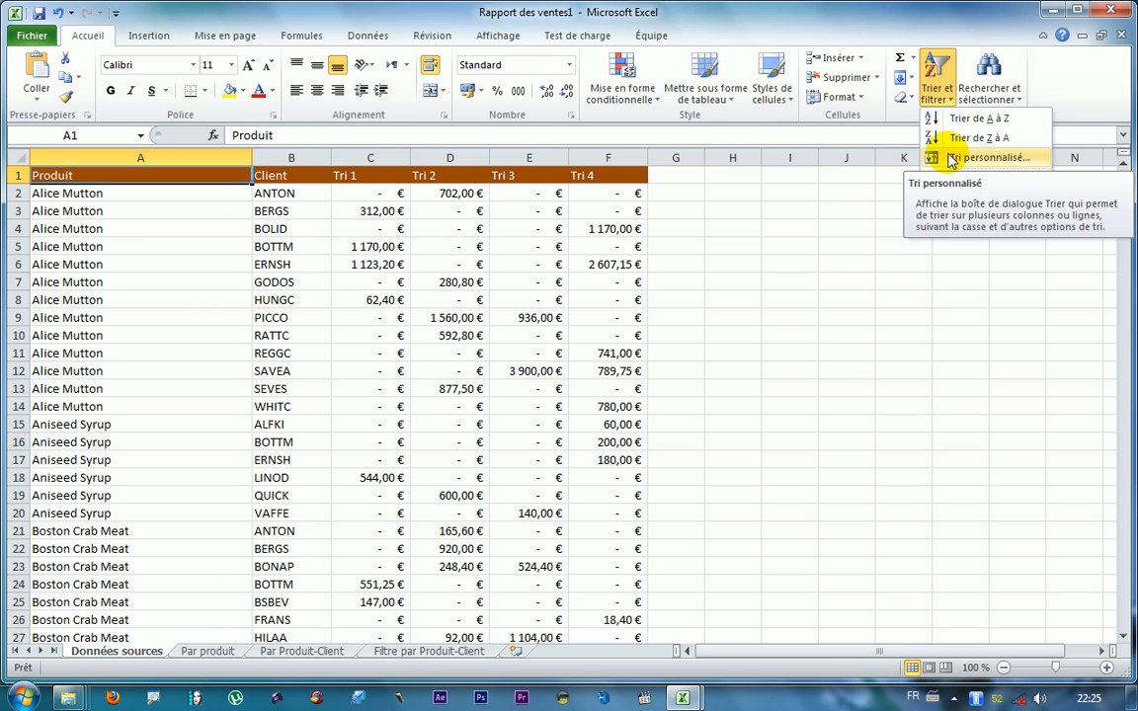
{"action": "left_click", "coordinate": [951, 159]}
{"action": "left_click_drag", "start_coordinate": [462, 241], "coordinate": [699, 226]}
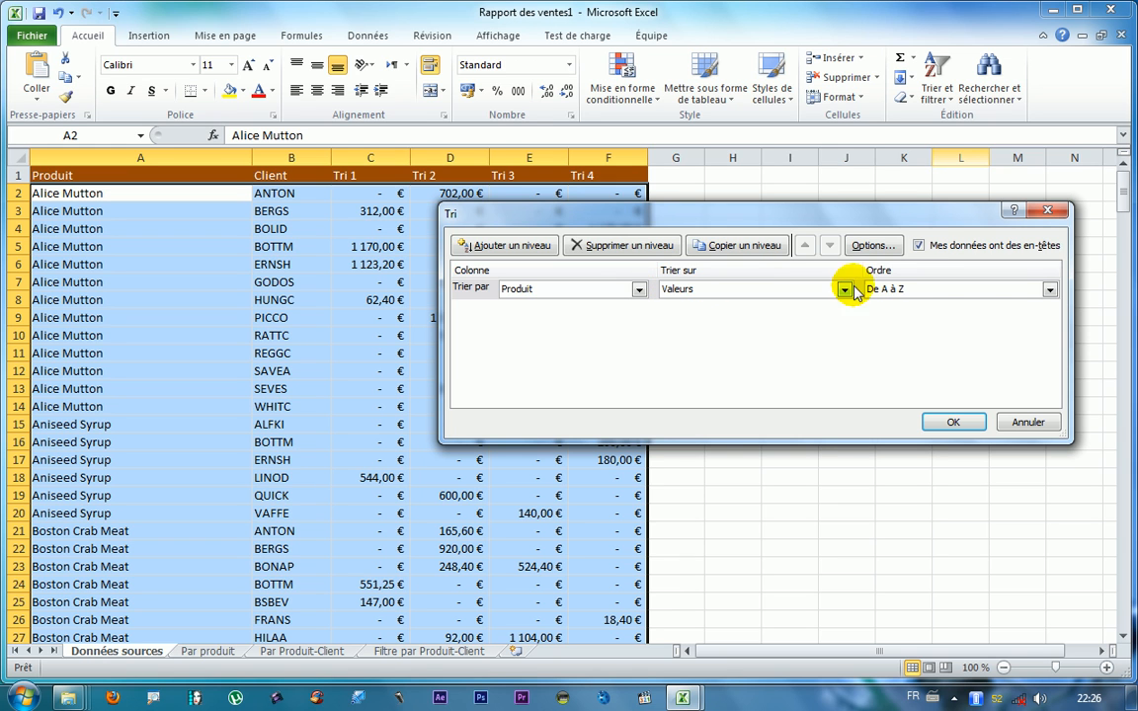
{"action": "left_click", "coordinate": [639, 289]}
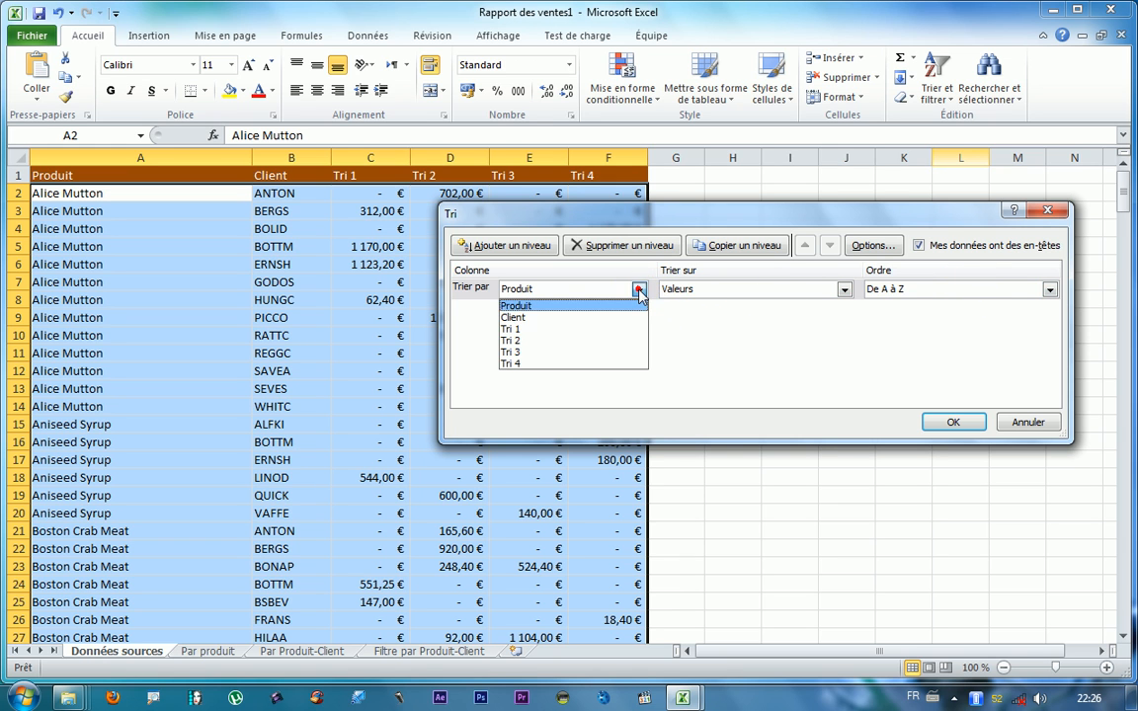
{"action": "left_click", "coordinate": [539, 318]}
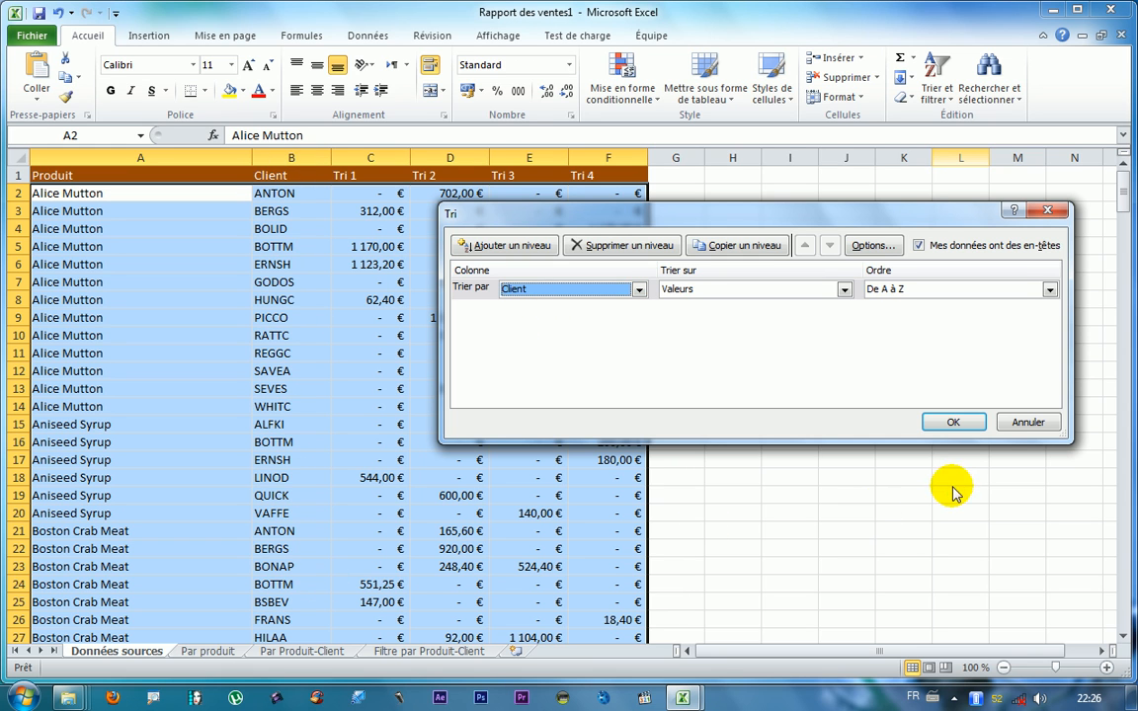
{"action": "left_click", "coordinate": [943, 423]}
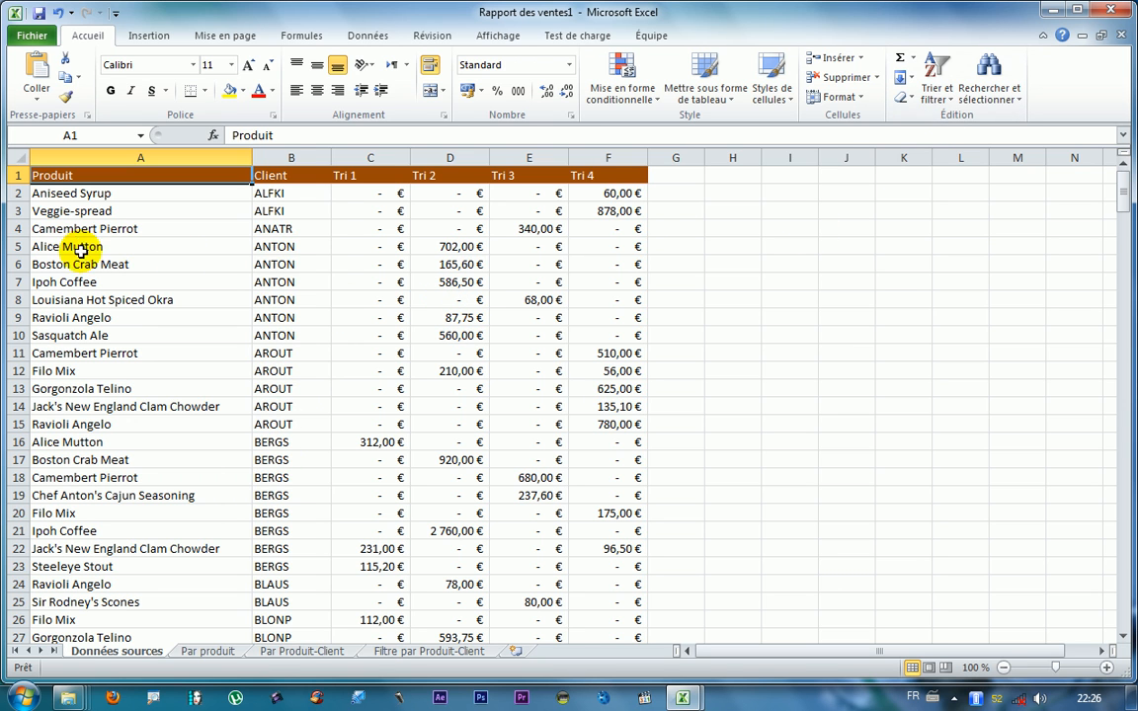
- Apply a two-level custom sort to the sales table: Produit from A to Z, with Client from Z to A as the second level
{"action": "left_click", "coordinate": [944, 105]}
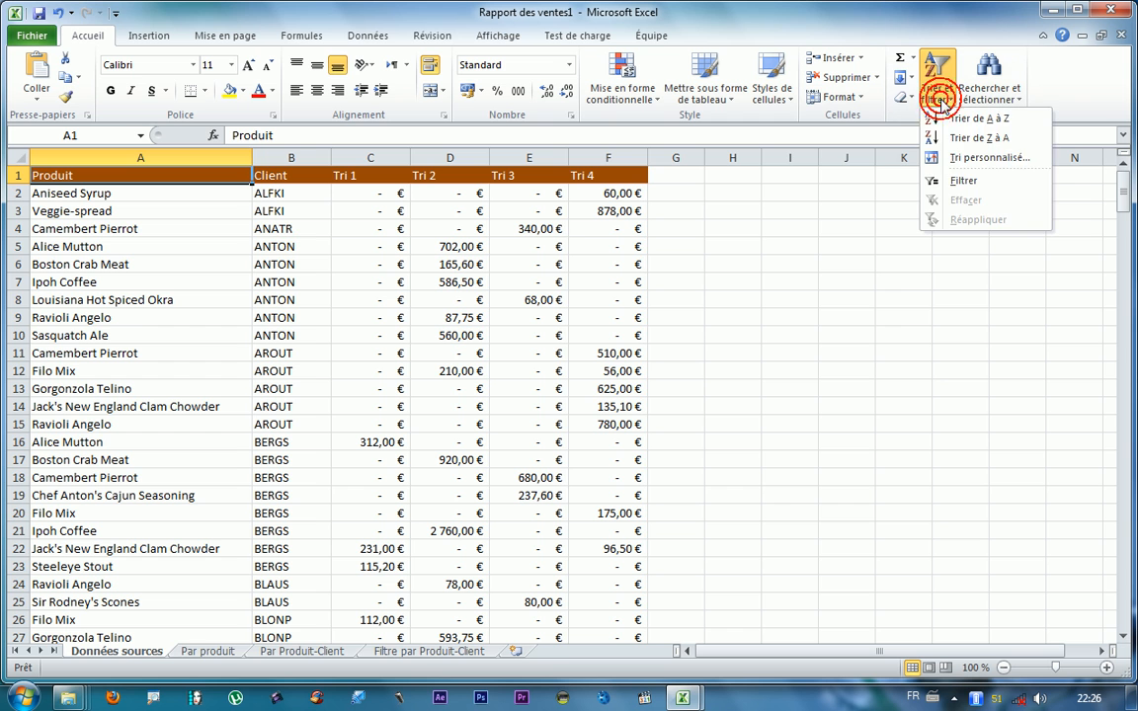
{"action": "left_click", "coordinate": [958, 159]}
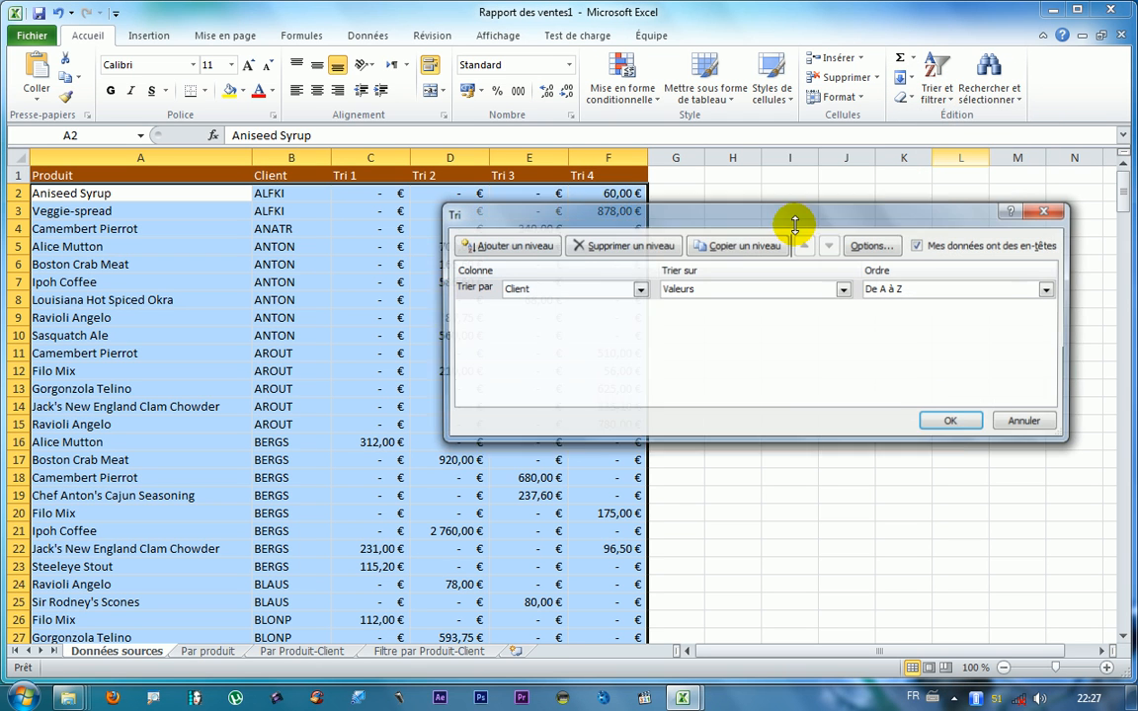
{"action": "left_click", "coordinate": [633, 290]}
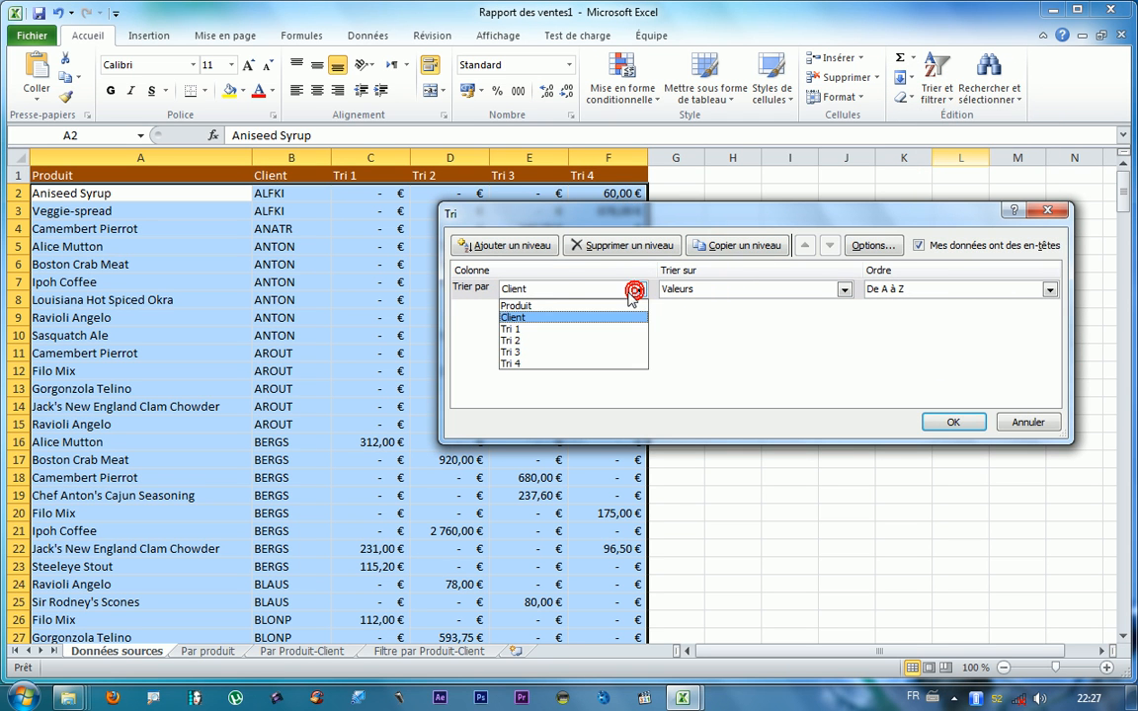
{"action": "left_click", "coordinate": [521, 308]}
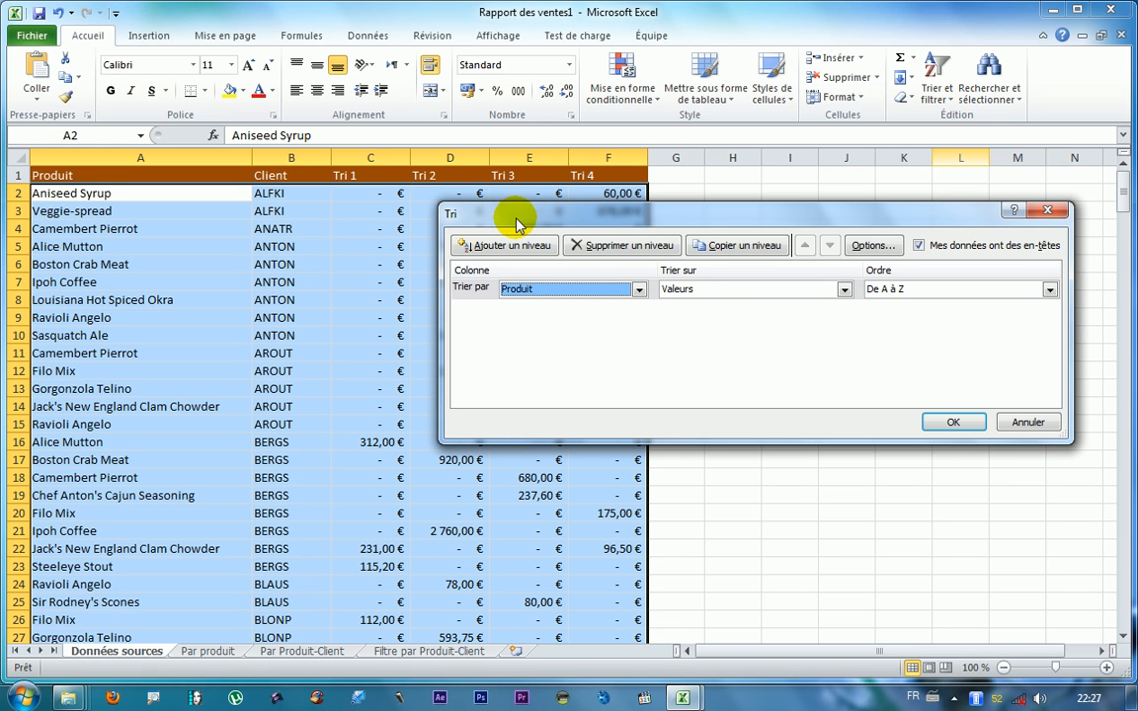
{"action": "left_click", "coordinate": [496, 247]}
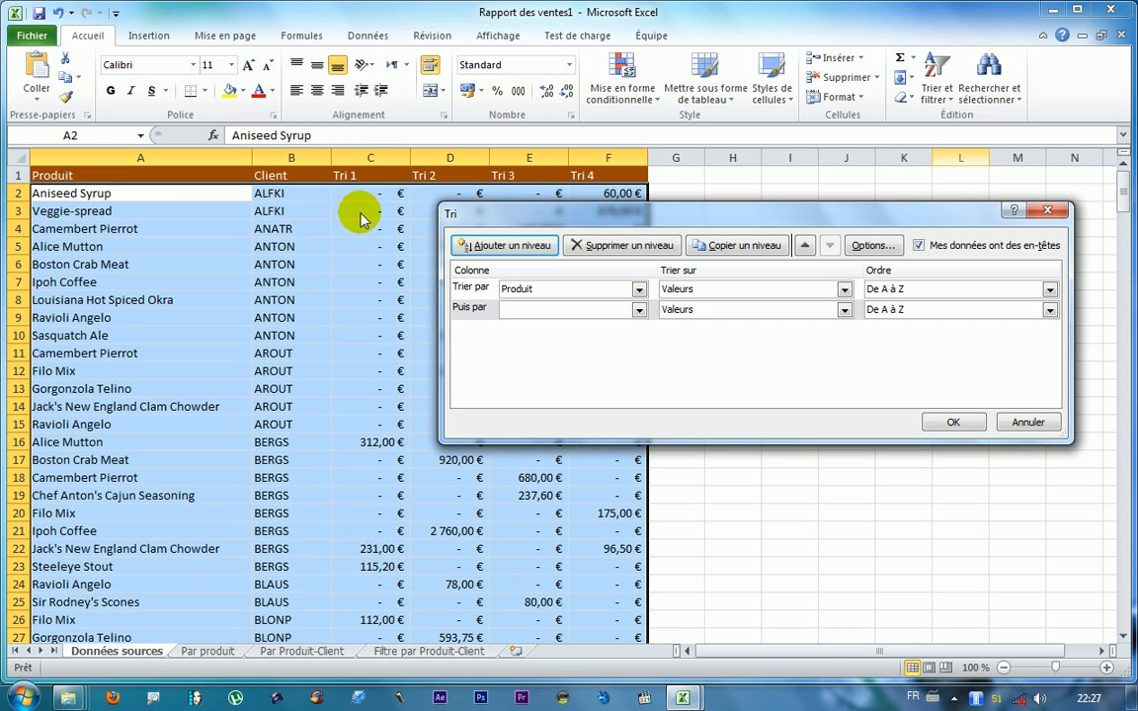
{"action": "left_click", "coordinate": [639, 310]}
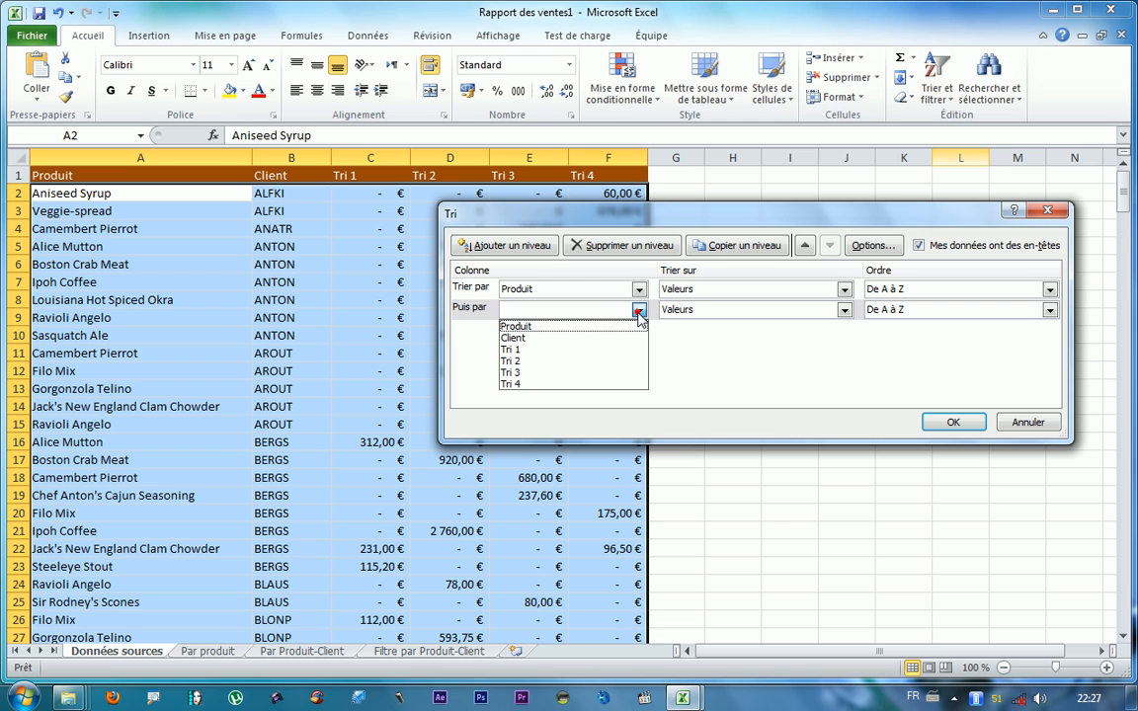
{"action": "left_click", "coordinate": [584, 338]}
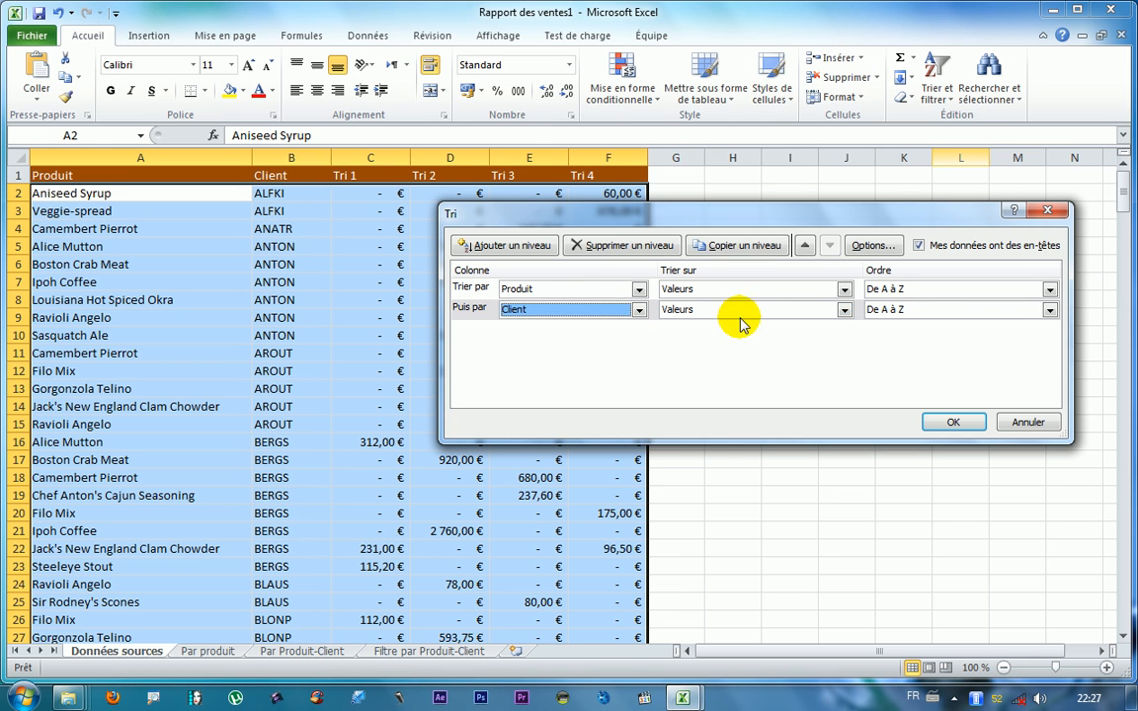
{"action": "left_click", "coordinate": [1047, 310]}
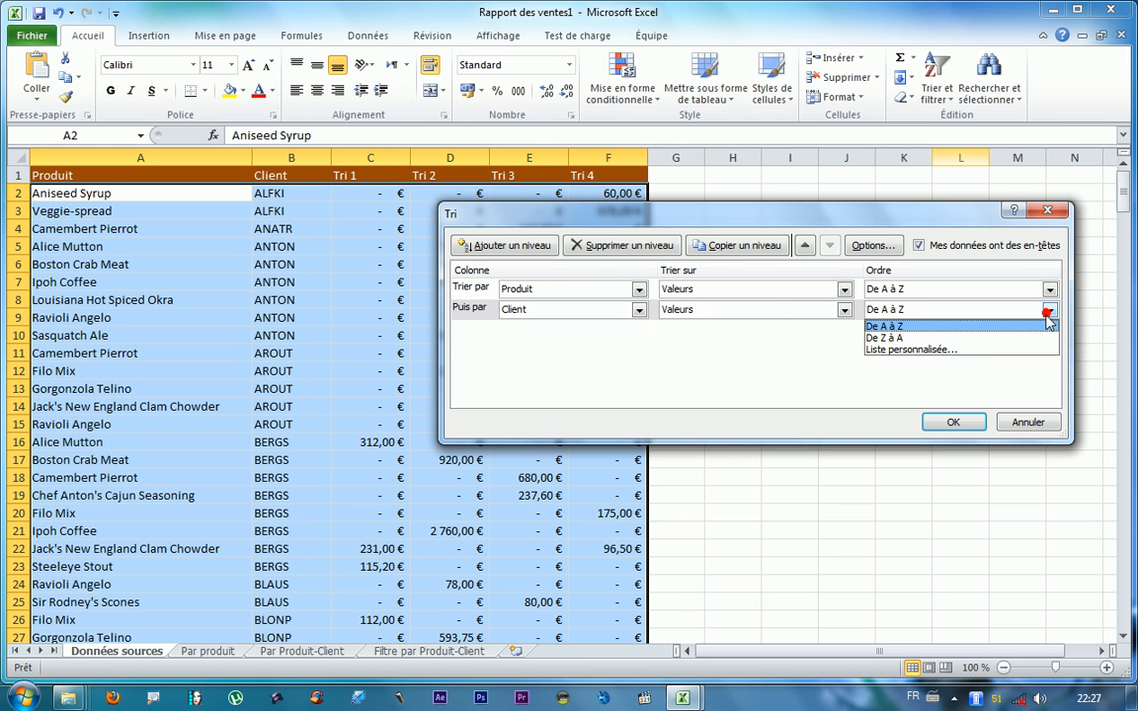
{"action": "left_click", "coordinate": [977, 339]}
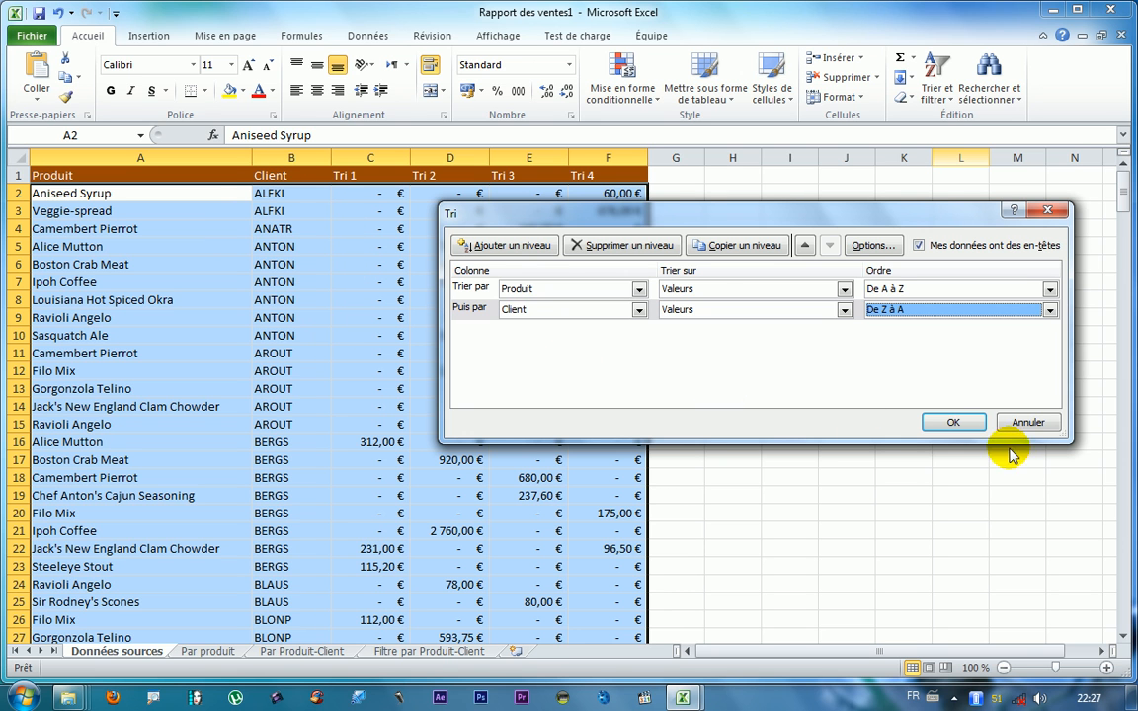
{"action": "left_click", "coordinate": [954, 423]}
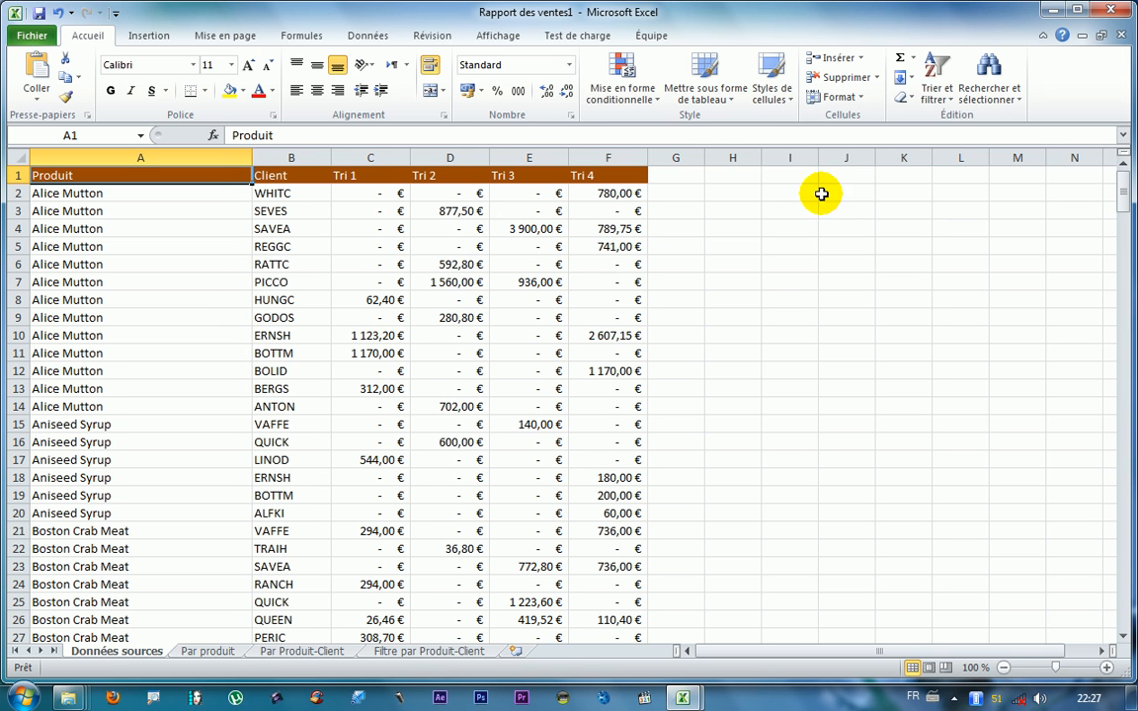
- Change the order of the custom sort's second level, Client, to A to Z and apply the sort
{"action": "left_click", "coordinate": [936, 61]}
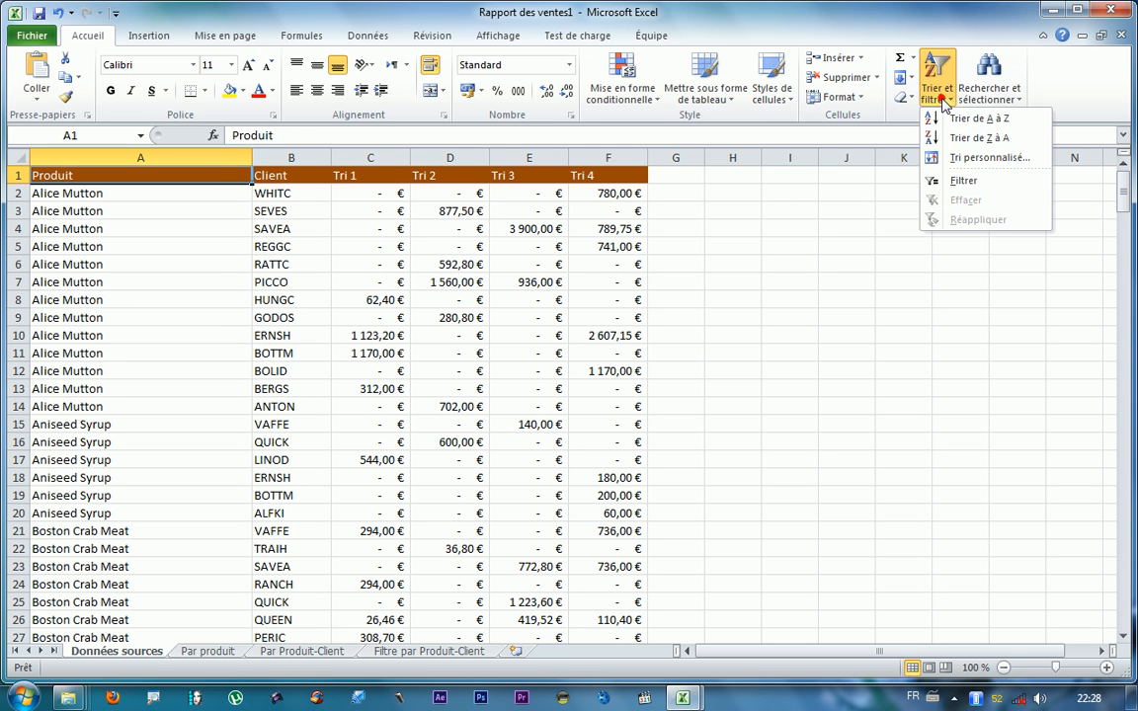
{"action": "left_click", "coordinate": [963, 160]}
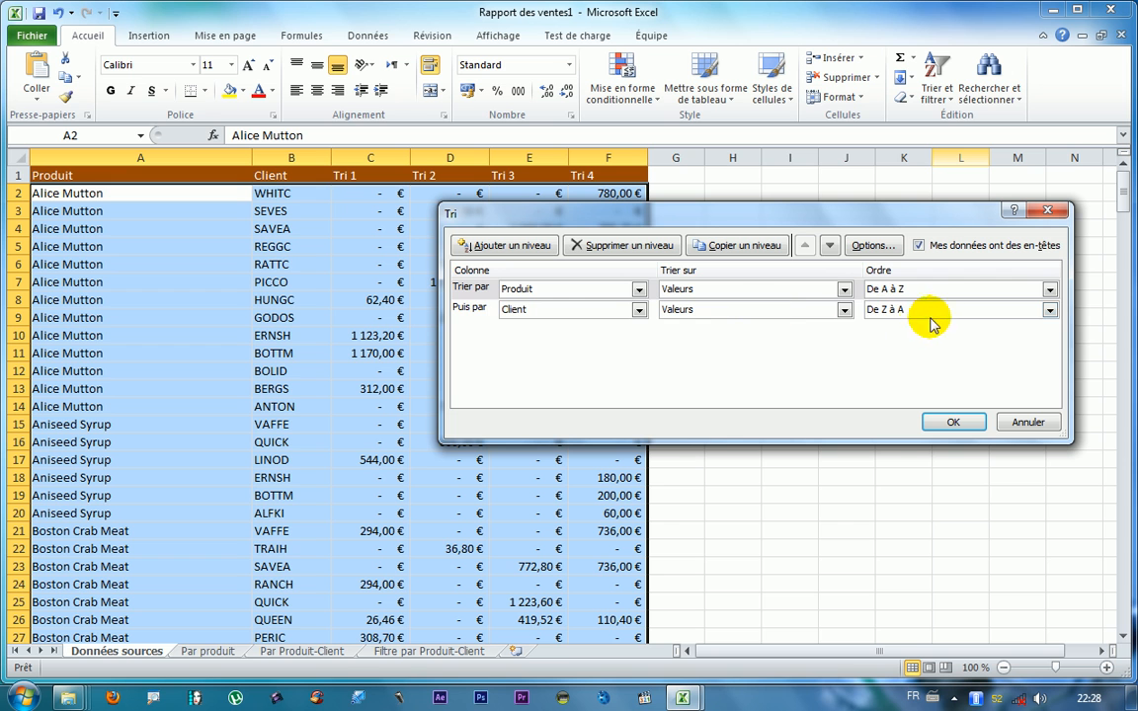
{"action": "left_click", "coordinate": [927, 314]}
{"action": "left_click", "coordinate": [934, 323]}
{"action": "left_click", "coordinate": [951, 423]}
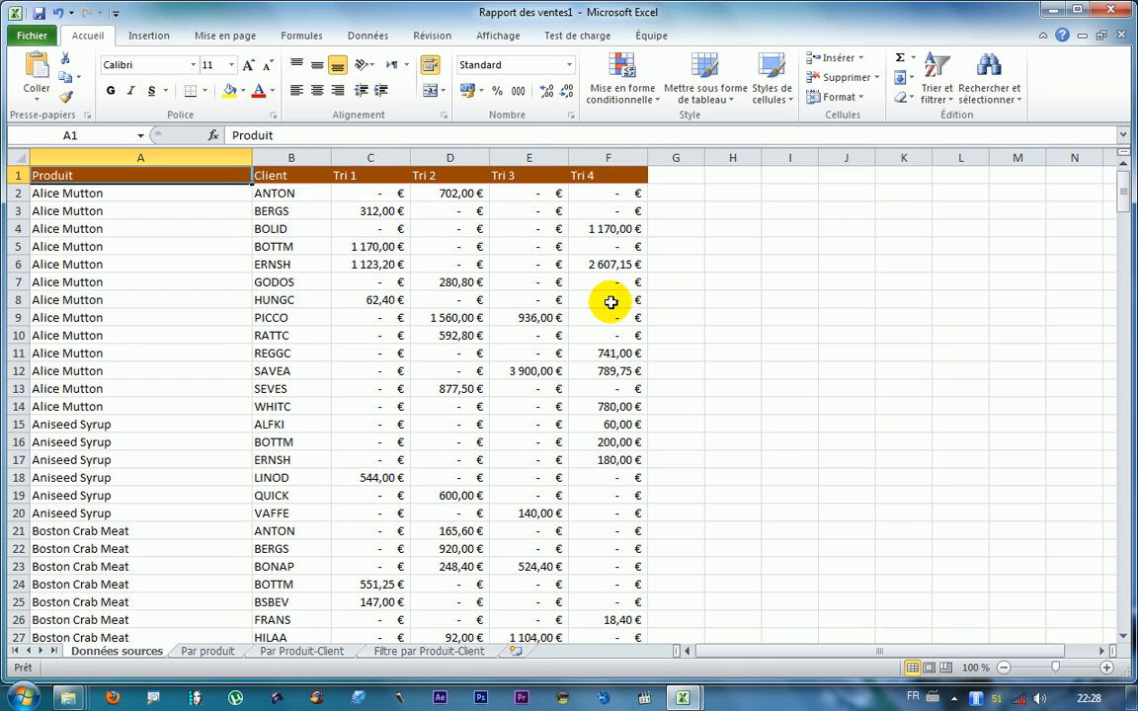
- Look through the product rows of the sales table and turn on filtering for its header row
{"action": "left_click", "coordinate": [945, 106]}
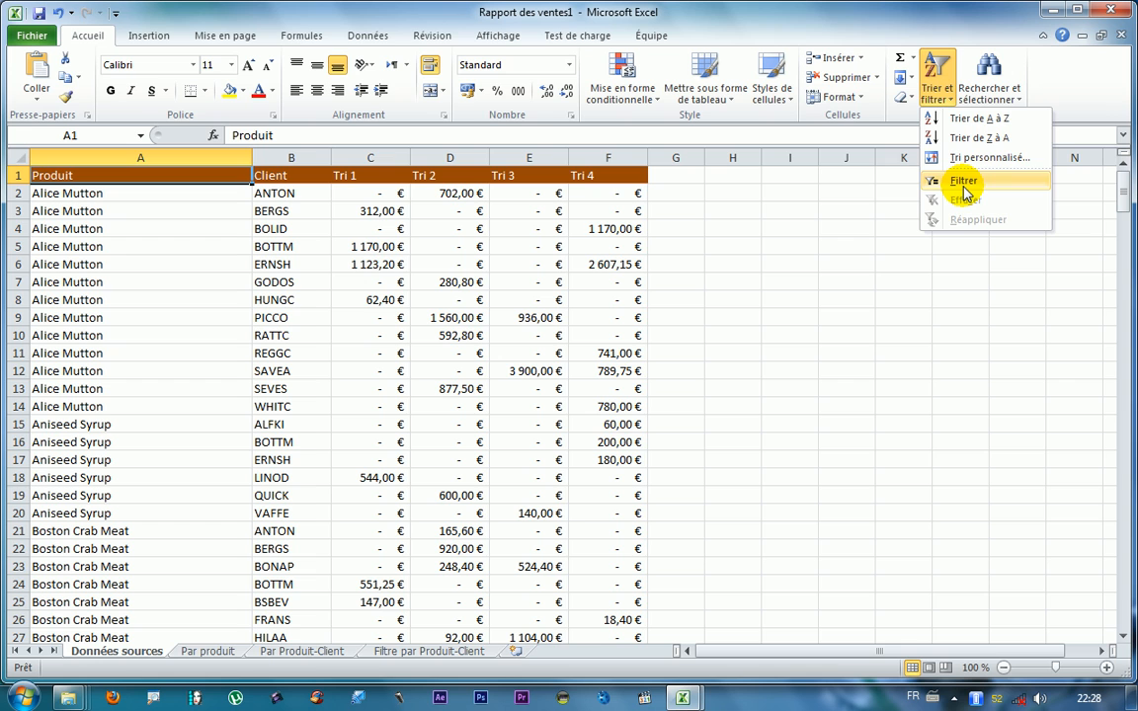
{"action": "left_click", "coordinate": [361, 190]}
{"action": "scroll", "coordinate": [79, 170], "scroll_direction": "down", "scroll_amount": 5}
{"action": "scroll", "coordinate": [90, 158], "scroll_direction": "down", "scroll_amount": 20}
{"action": "scroll", "coordinate": [219, 163], "scroll_direction": "down", "scroll_amount": 11}
{"action": "scroll", "coordinate": [224, 158], "scroll_direction": "up", "scroll_amount": 16}
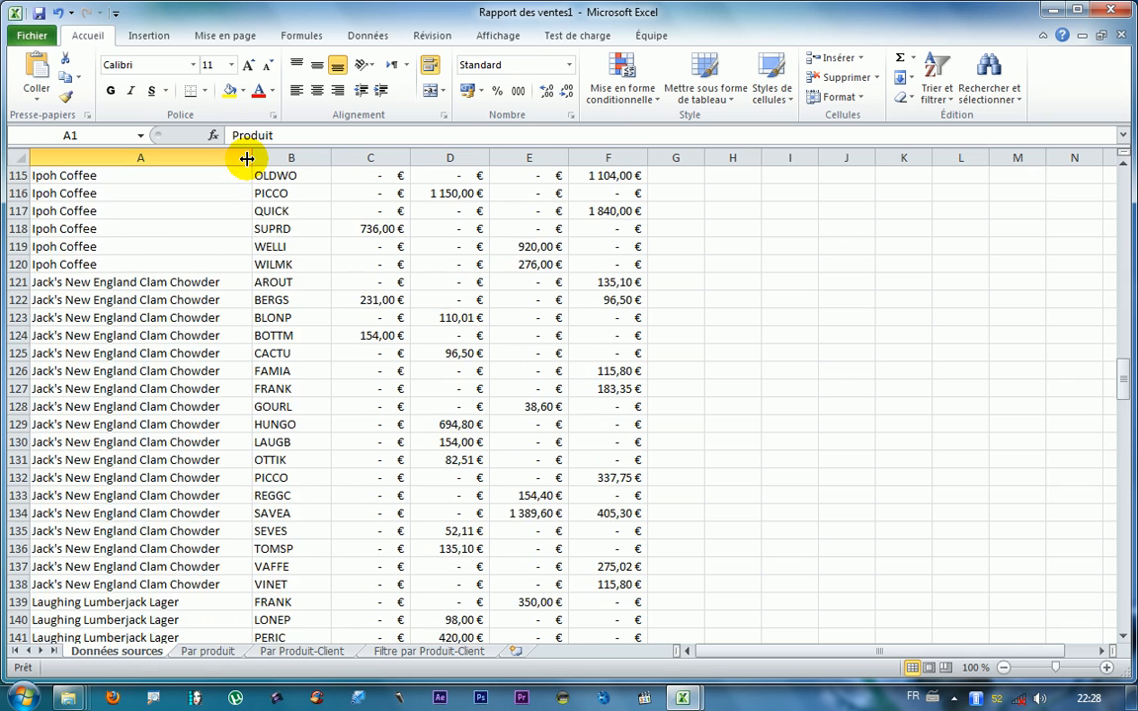
{"action": "scroll", "coordinate": [242, 159], "scroll_direction": "up", "scroll_amount": 20}
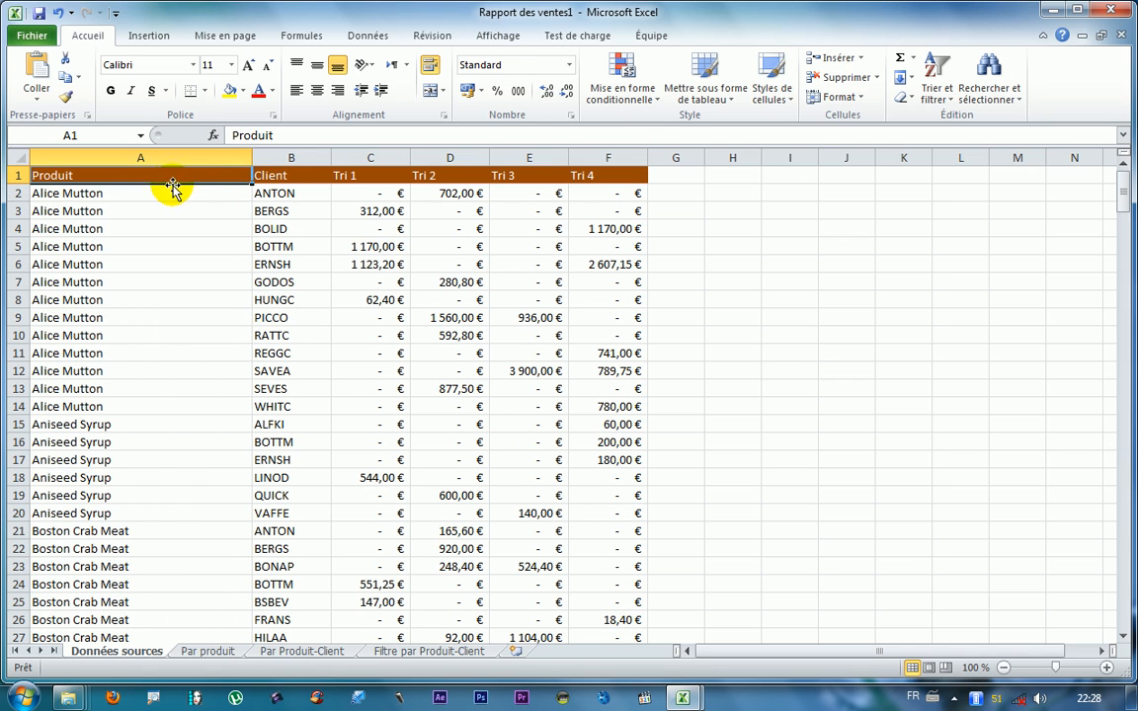
{"action": "left_click", "coordinate": [941, 99]}
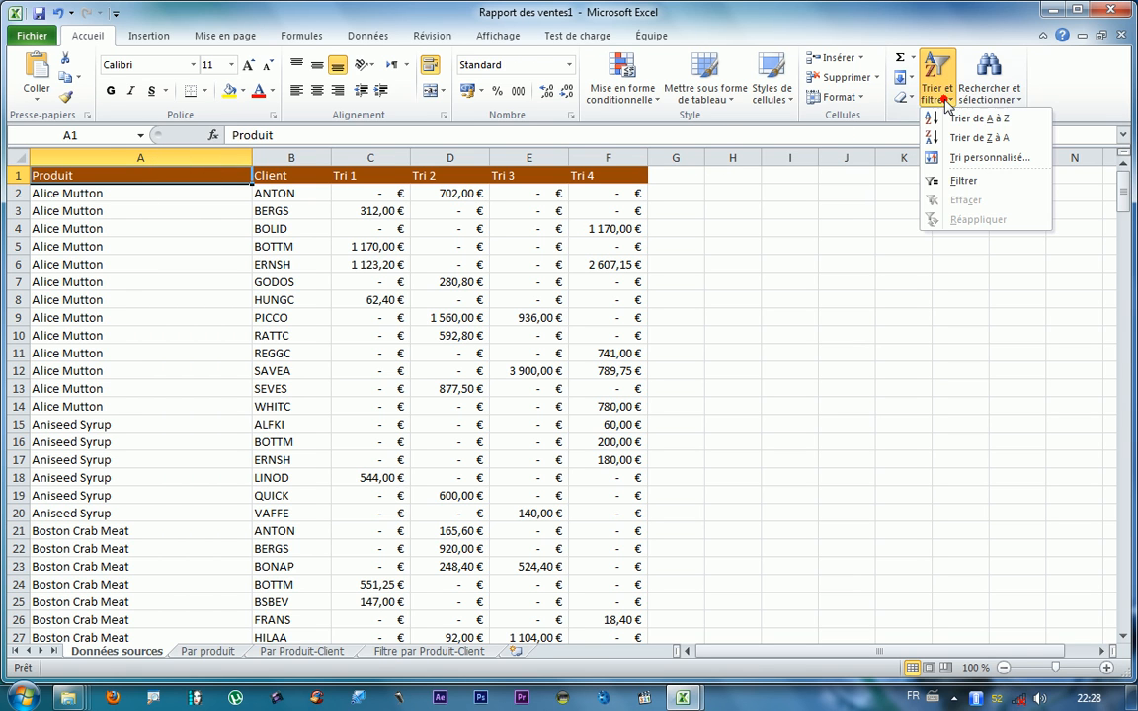
{"action": "left_click", "coordinate": [963, 184]}
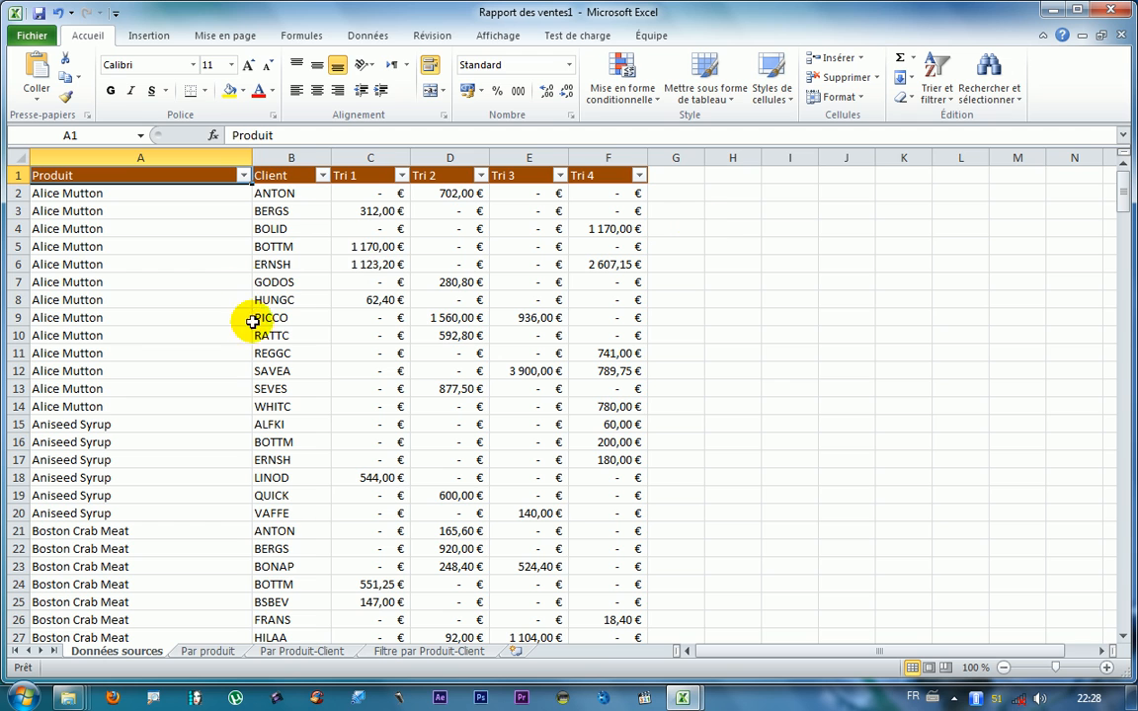
- Filter the Produit column to show only Alice Mutton, and select the filtered table including its header row
{"action": "left_click", "coordinate": [241, 177]}
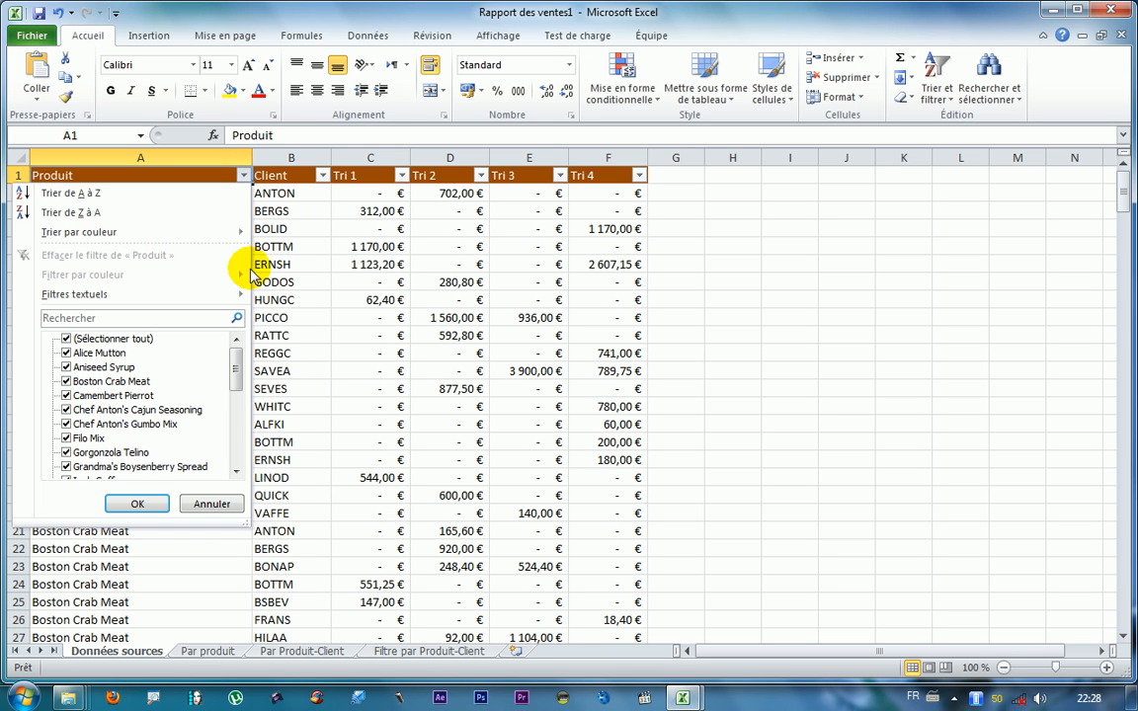
{"action": "left_click", "coordinate": [87, 340]}
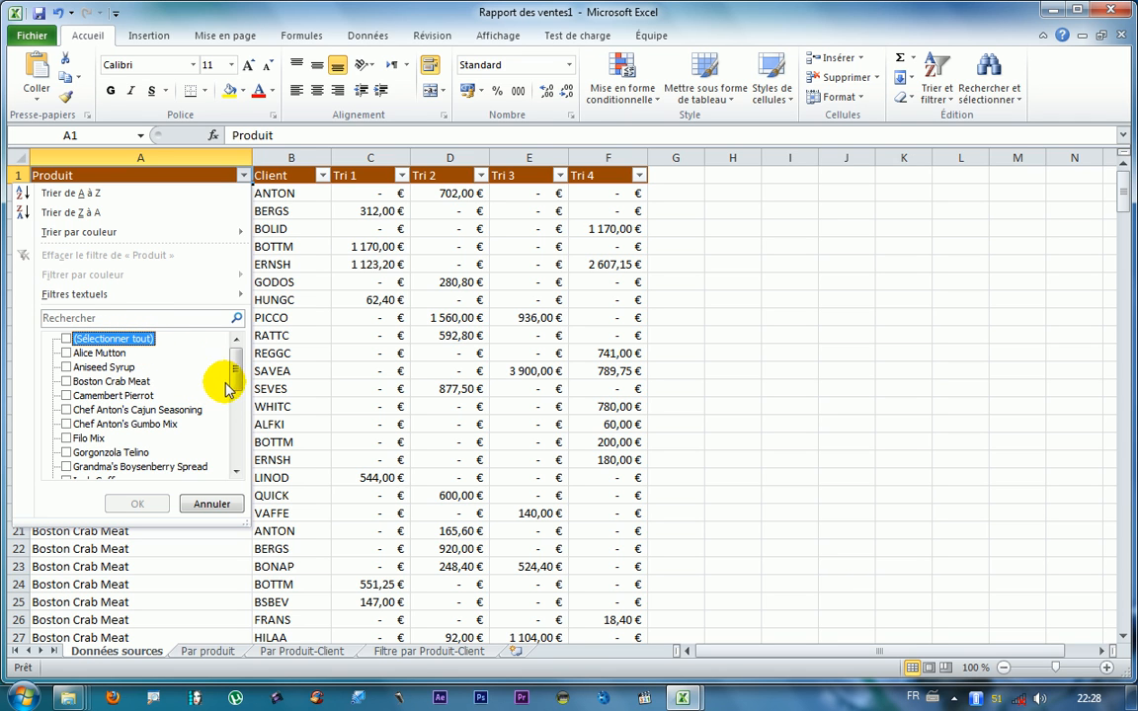
{"action": "mouse_move", "coordinate": [237, 378]}
{"action": "left_mouse_down"}
{"action": "mouse_move", "coordinate": [234, 457]}
{"action": "mouse_move", "coordinate": [232, 355]}
{"action": "left_mouse_up"}
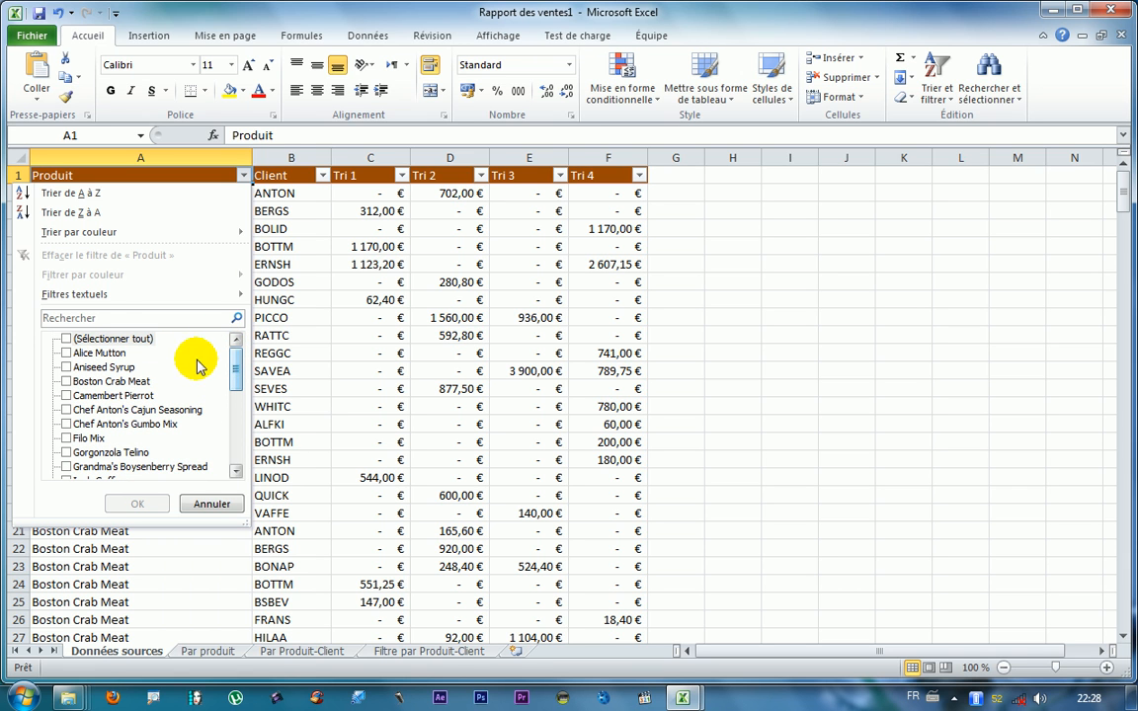
{"action": "left_click", "coordinate": [68, 352]}
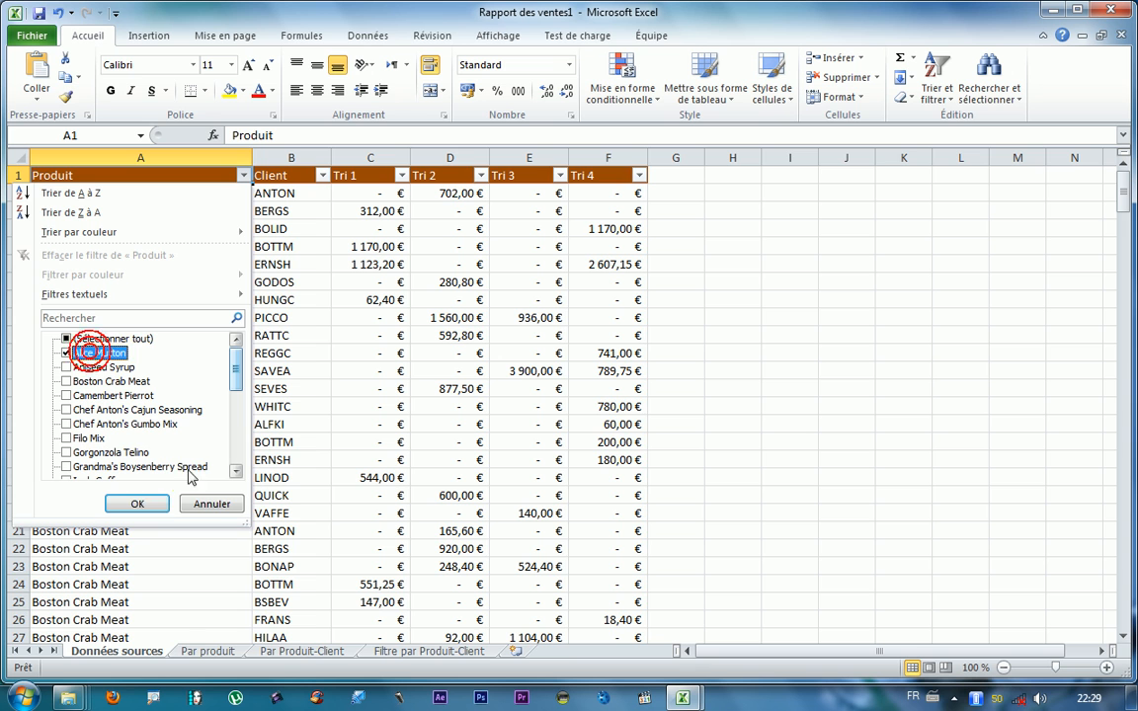
{"action": "left_click", "coordinate": [139, 505]}
{"action": "left_click", "coordinate": [160, 229]}
{"action": "left_click", "coordinate": [107, 178]}
{"action": "left_click_drag", "start_coordinate": [106, 178], "coordinate": [592, 407]}
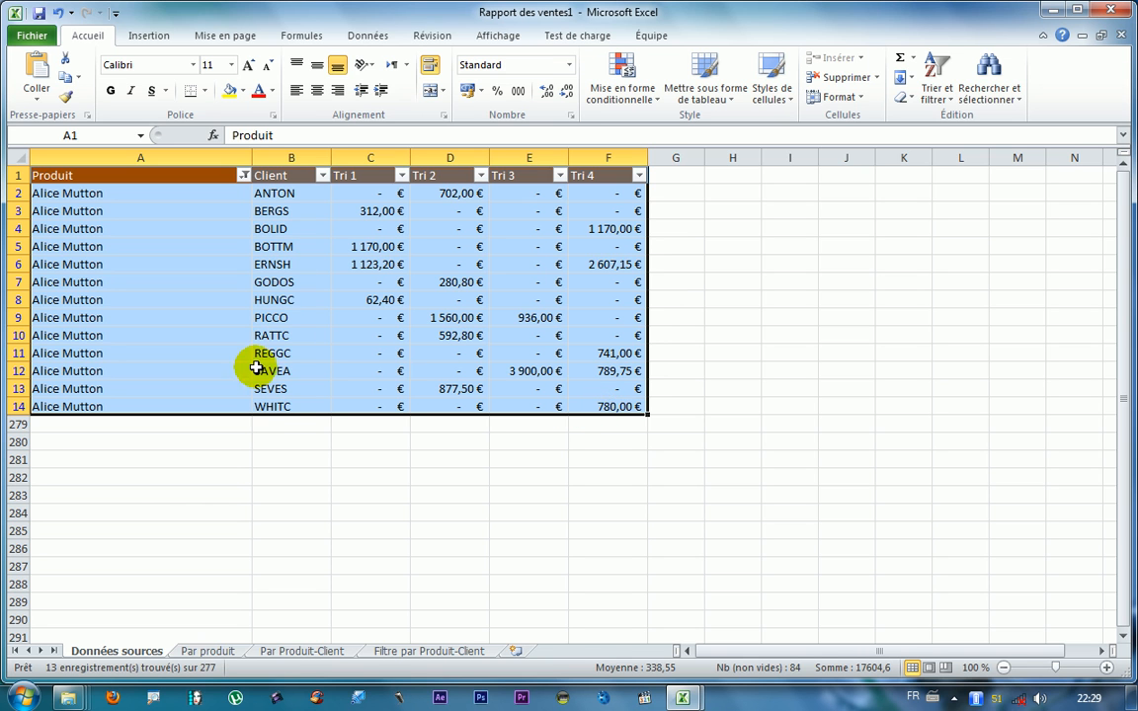
- Filter the Tri 2 column of the Alice Mutton rows to show only the "- €" value
{"action": "left_click", "coordinate": [228, 285]}
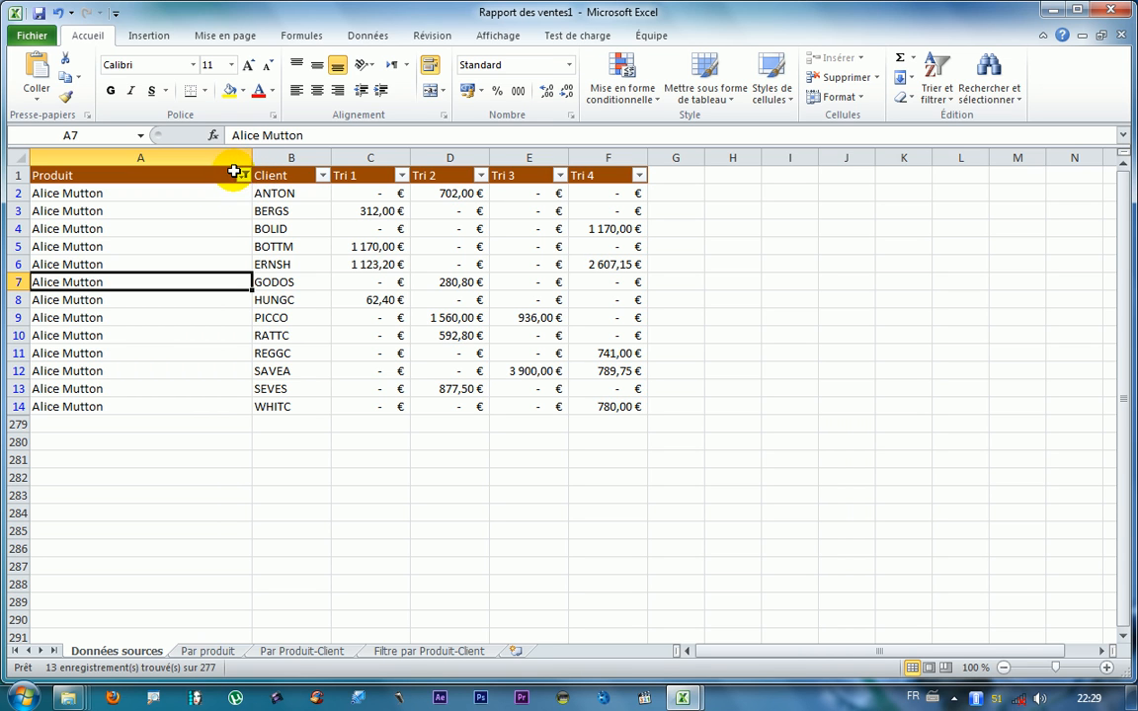
{"action": "left_click", "coordinate": [286, 245]}
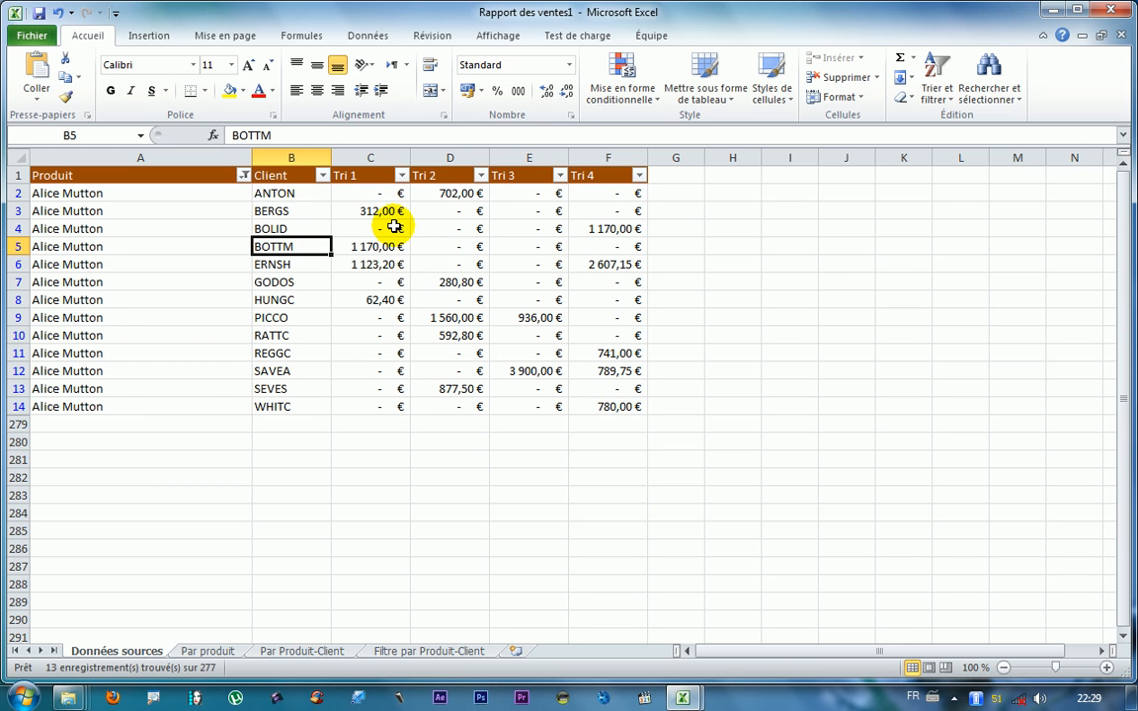
{"action": "left_click", "coordinate": [370, 299]}
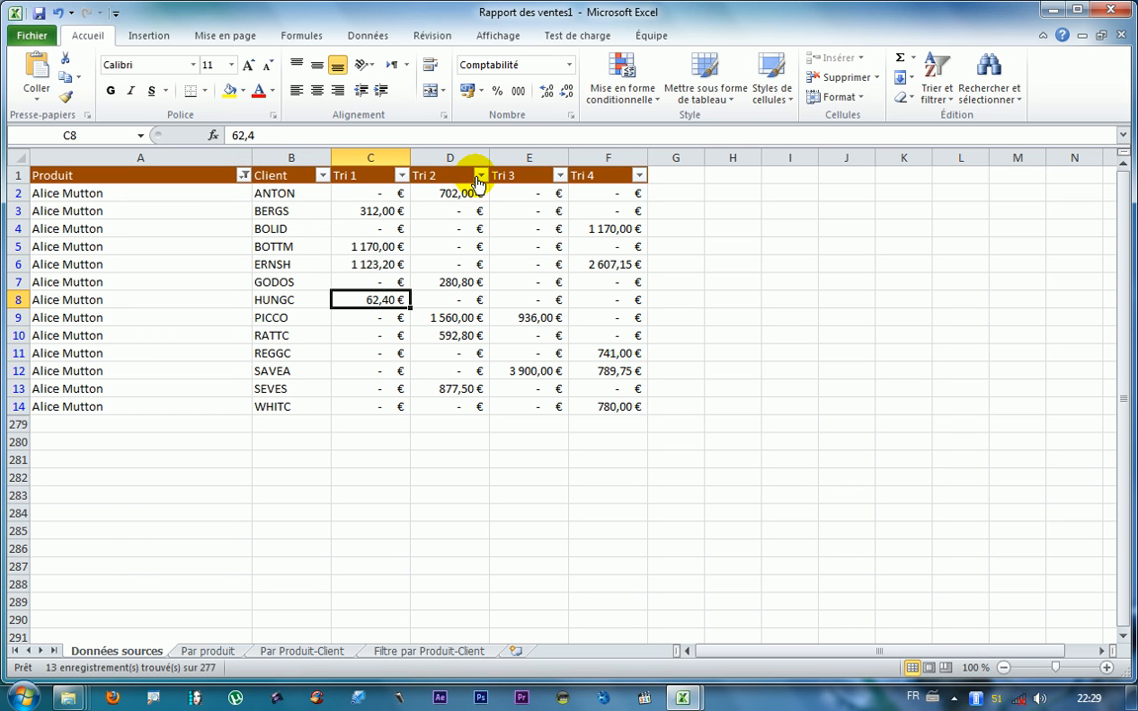
{"action": "left_click", "coordinate": [480, 176]}
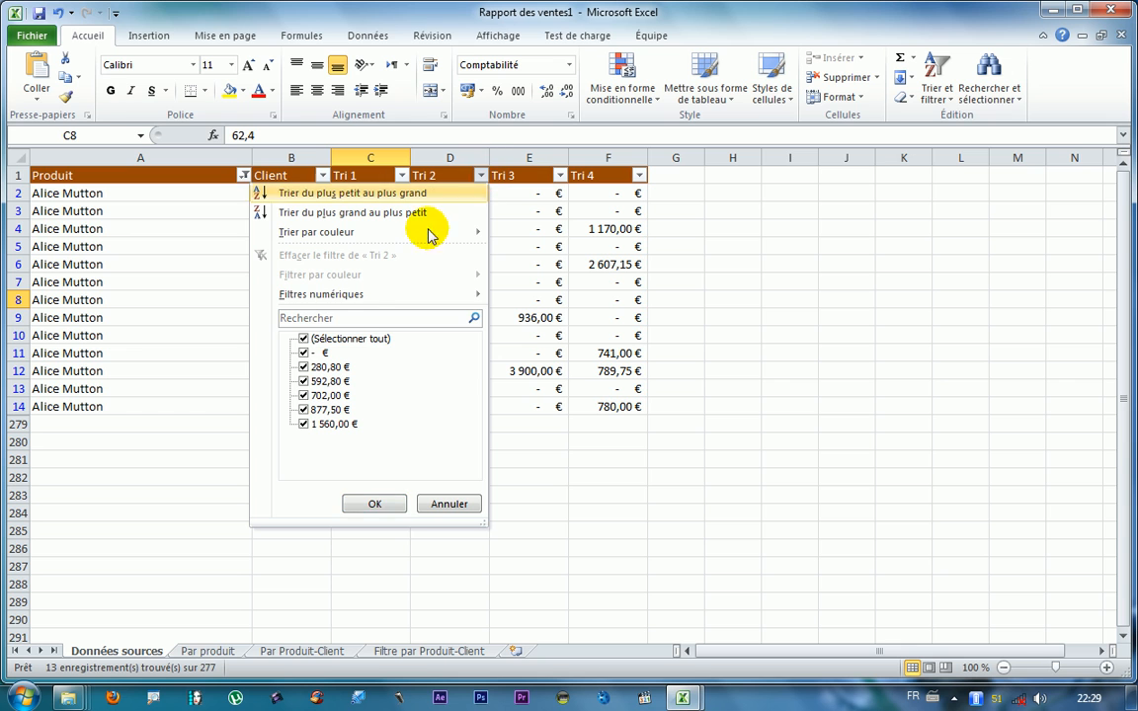
{"action": "left_click", "coordinate": [323, 336]}
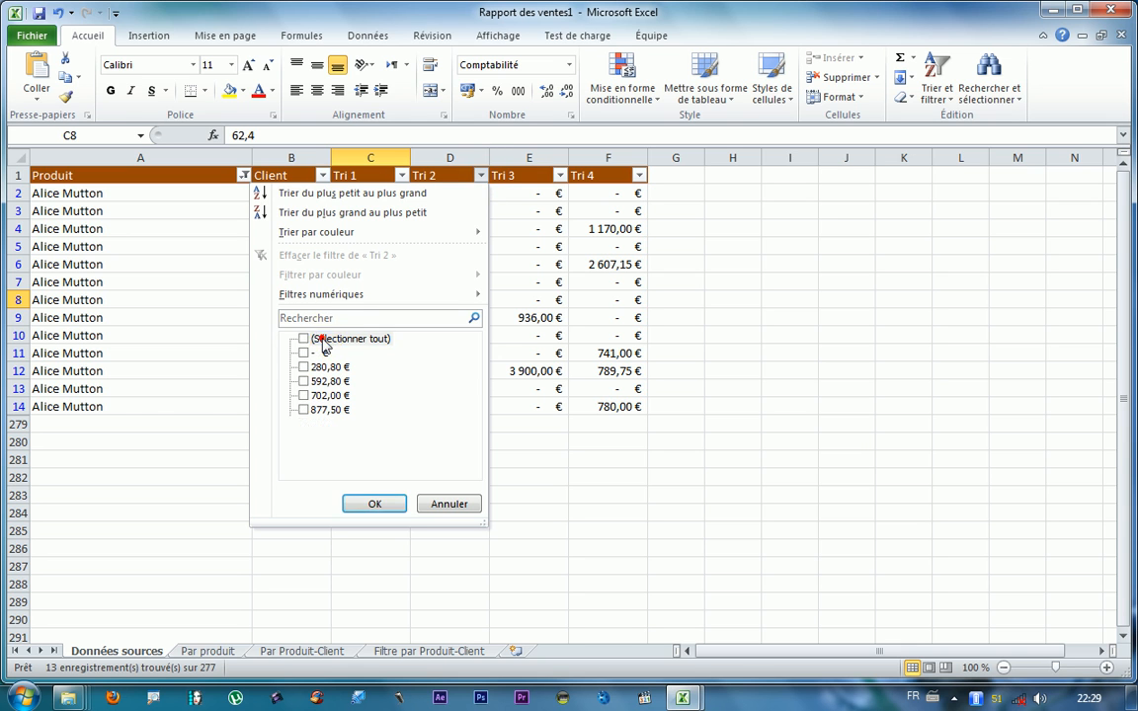
{"action": "left_click", "coordinate": [305, 353]}
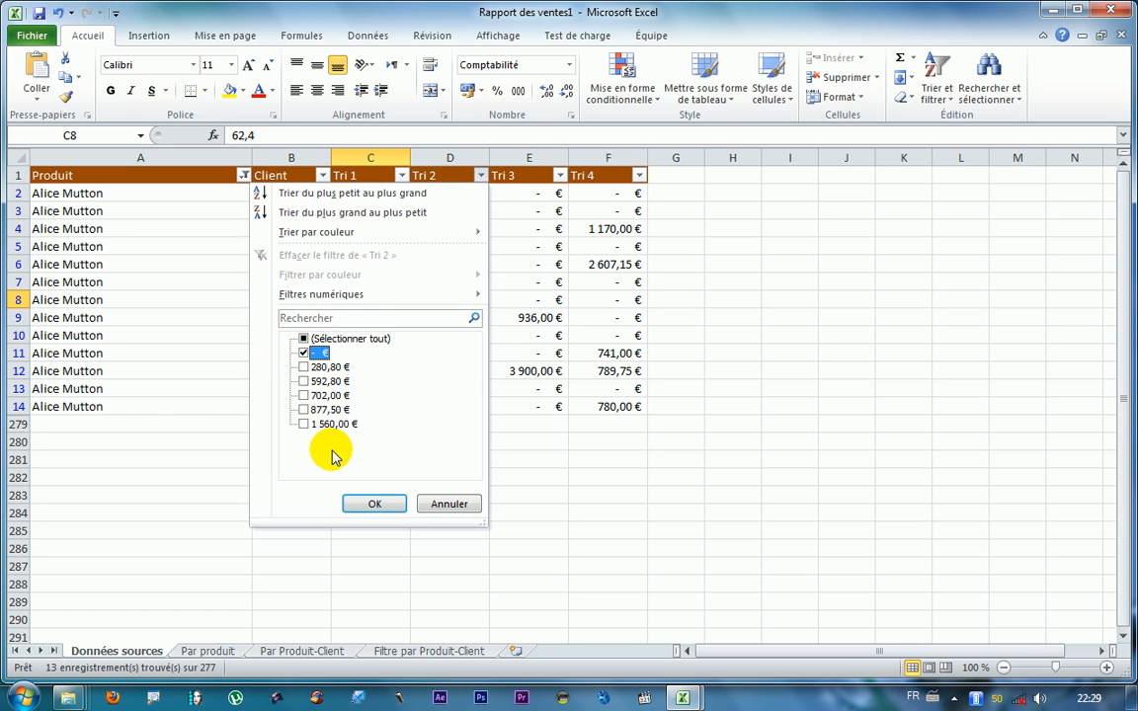
{"action": "left_click", "coordinate": [375, 504]}
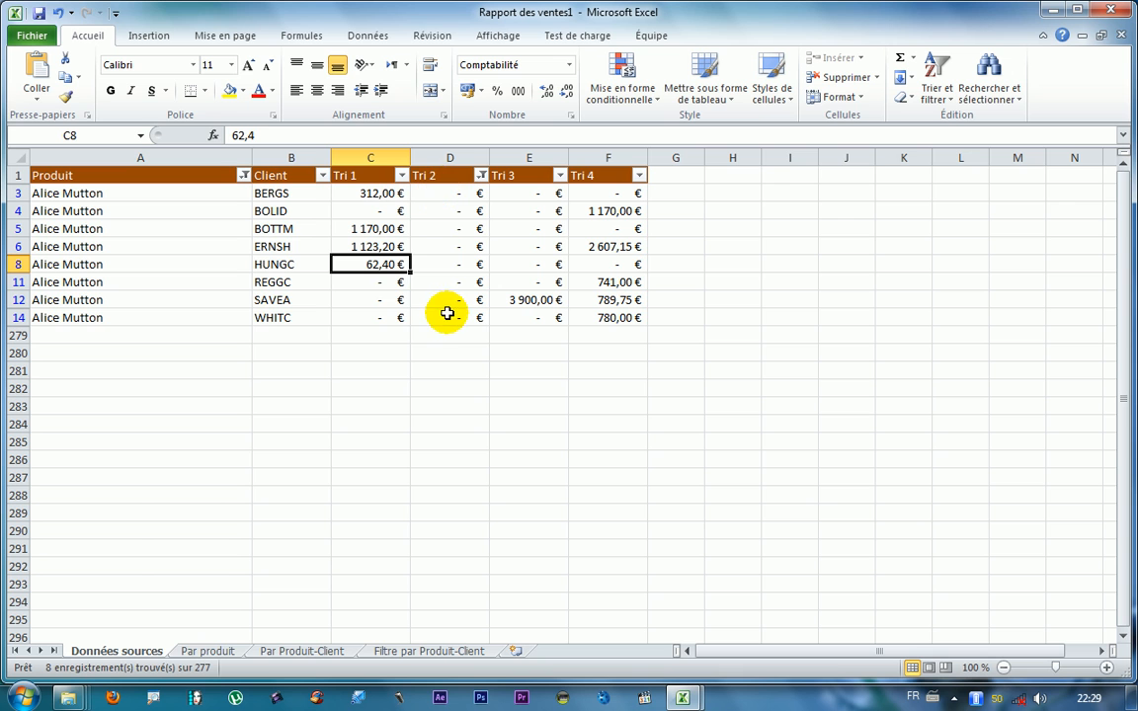
- Reselect all values in the Tri 2 filter so that only the Produit filter still applies
{"action": "left_click", "coordinate": [481, 176]}
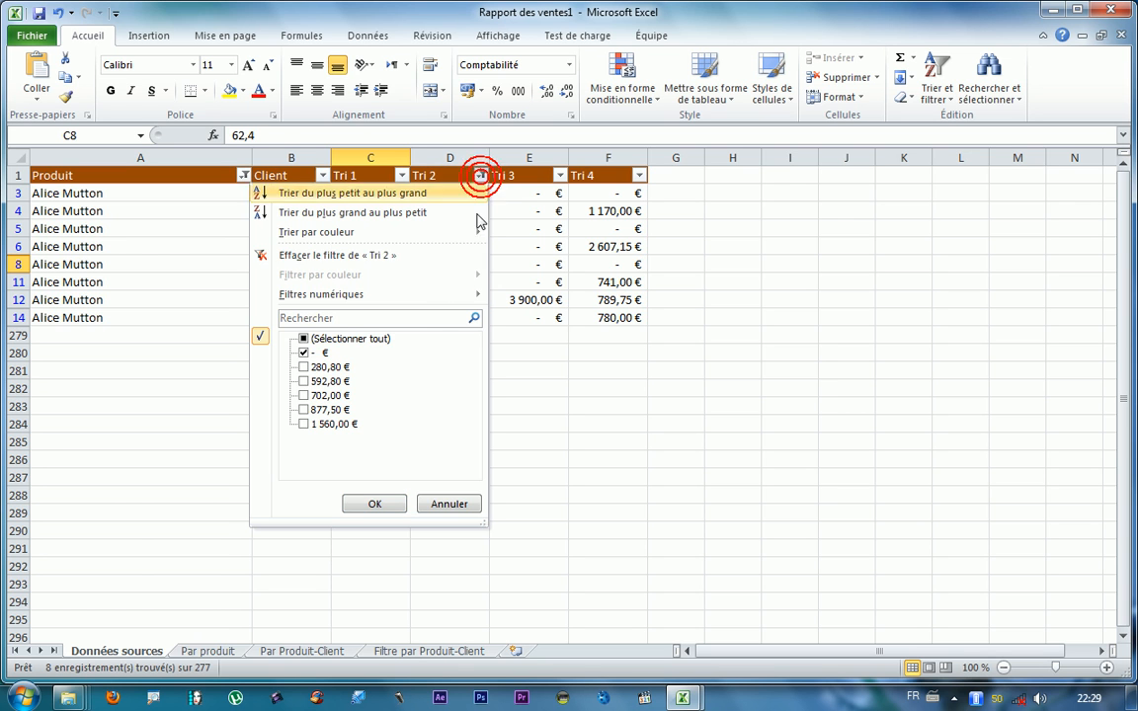
{"action": "left_click", "coordinate": [325, 342]}
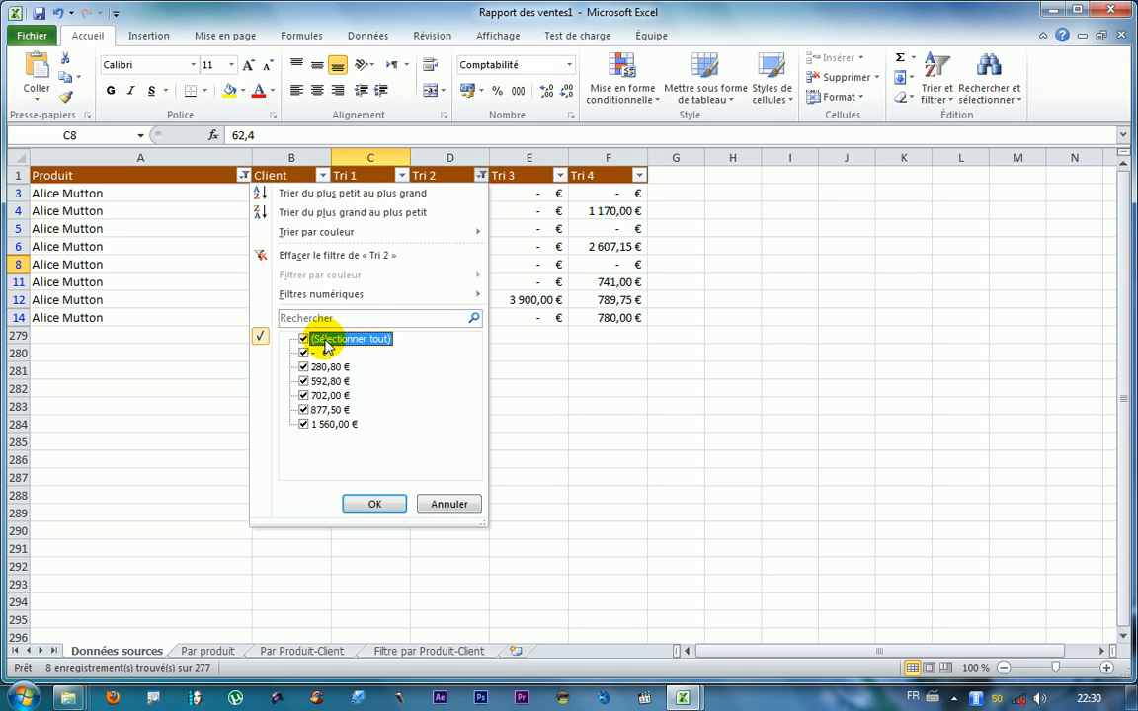
{"action": "left_click", "coordinate": [370, 501]}
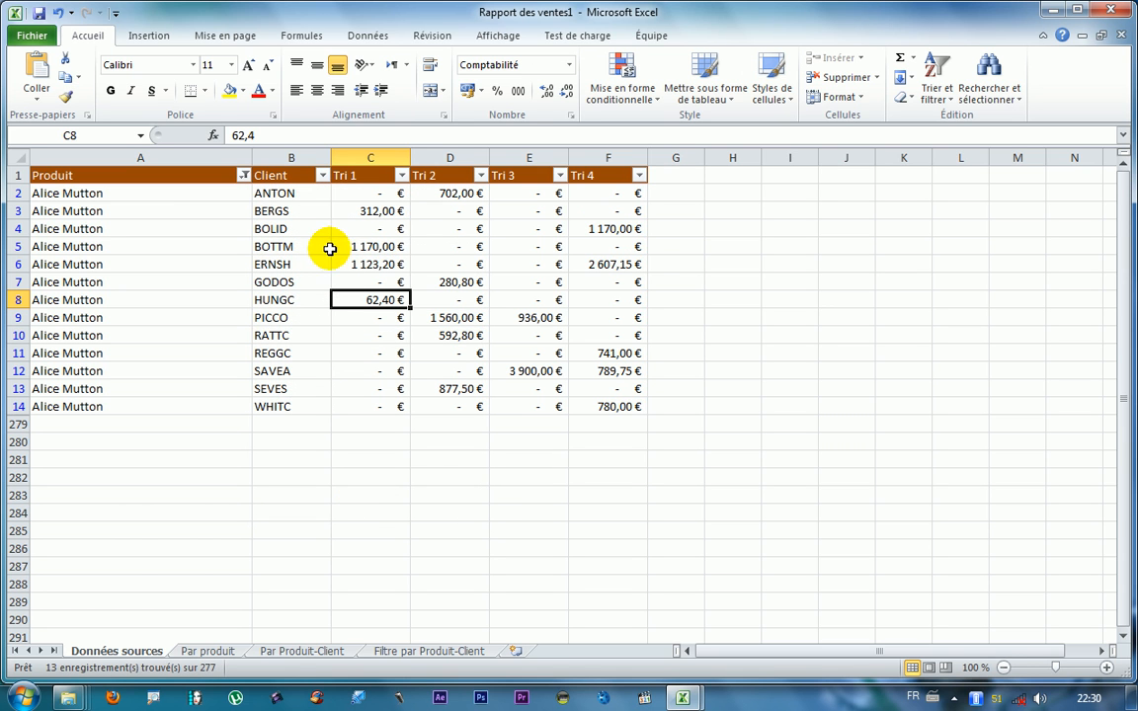
- Turn off filtering for the sales table and look through the unfiltered rows
{"action": "left_click", "coordinate": [171, 174]}
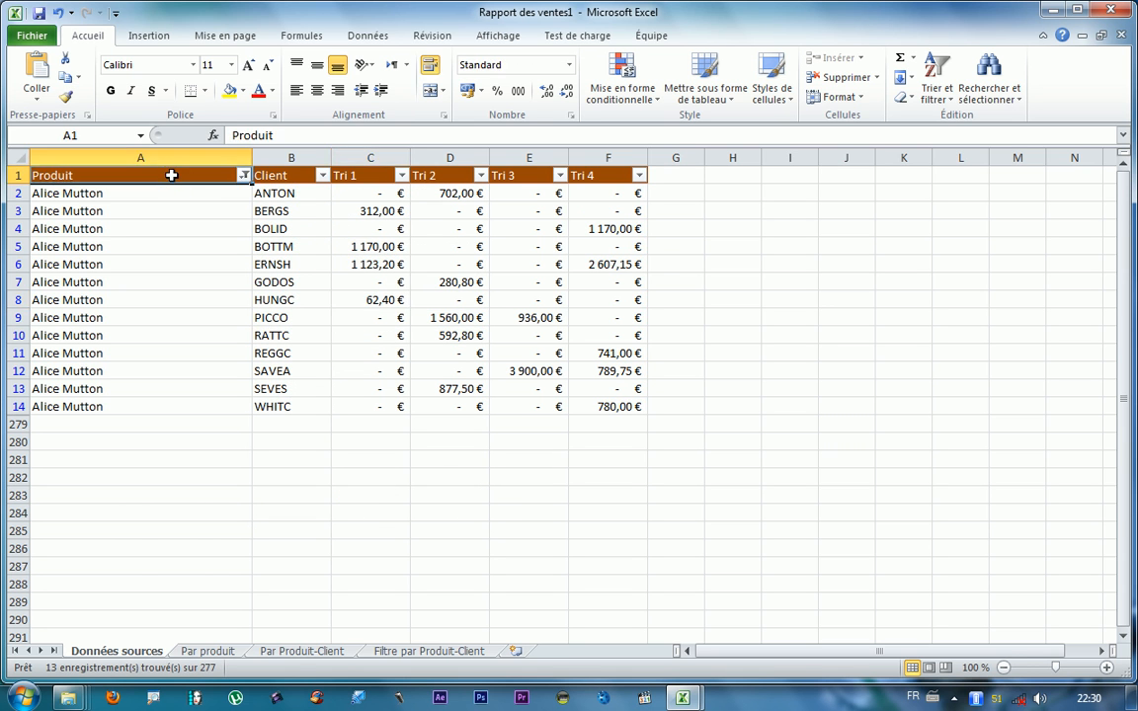
{"action": "left_click", "coordinate": [936, 79]}
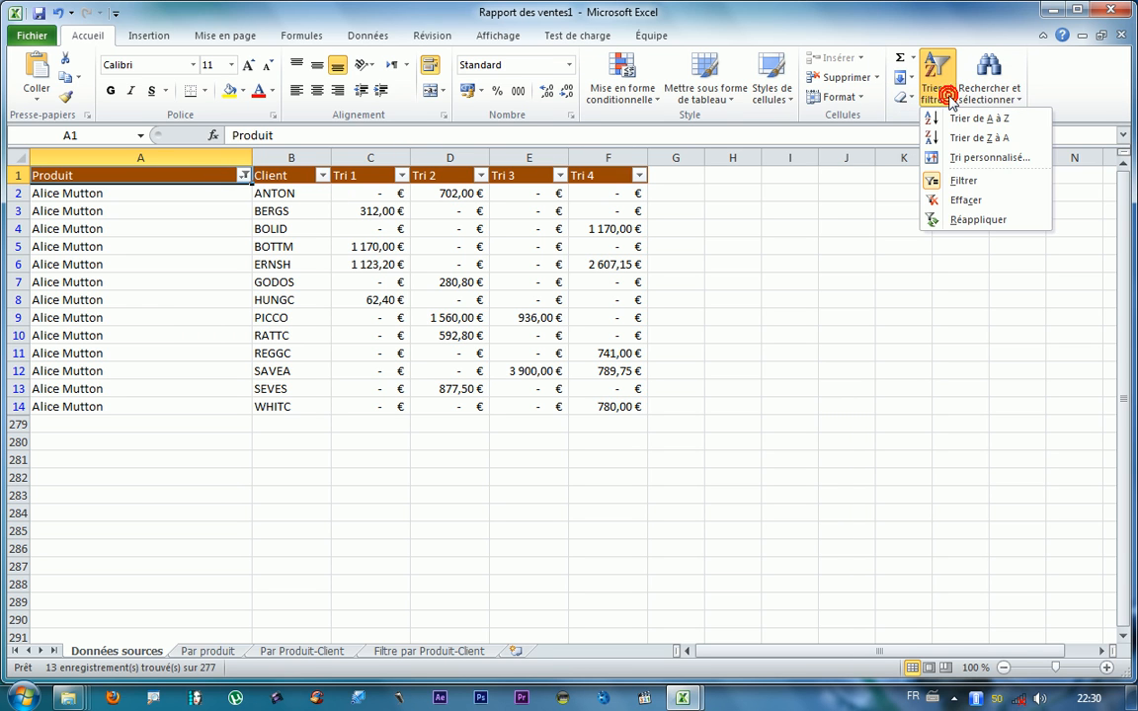
{"action": "left_click", "coordinate": [962, 181]}
{"action": "left_click", "coordinate": [150, 264]}
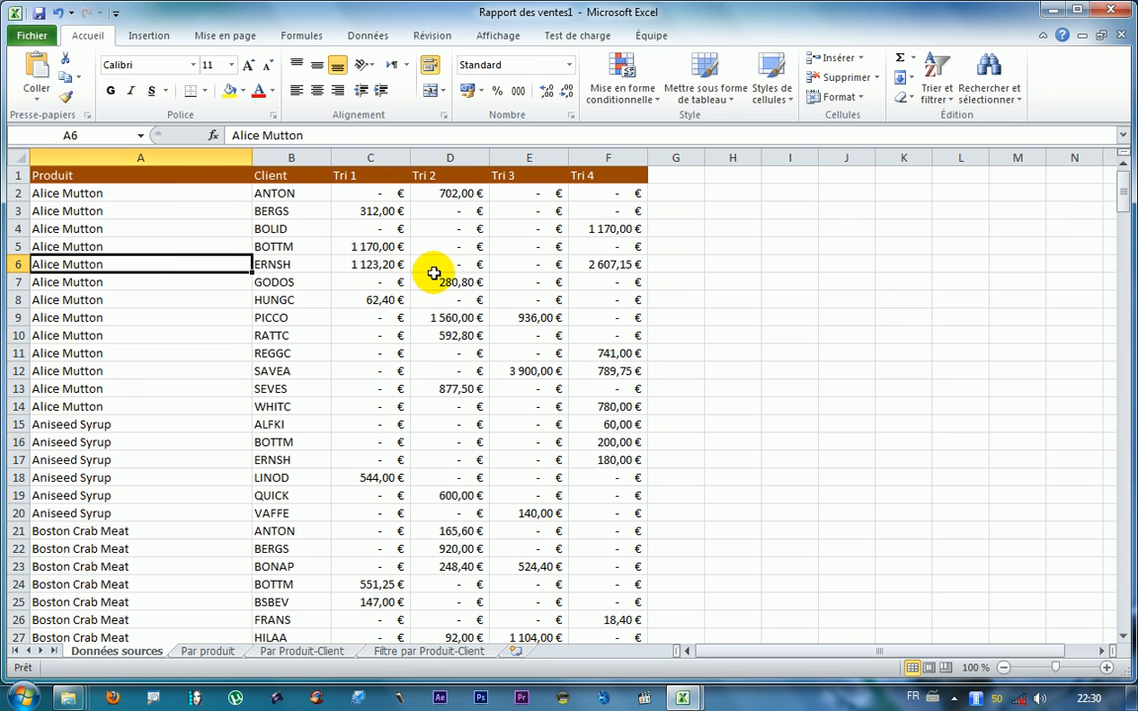
{"action": "scroll", "coordinate": [425, 272], "scroll_direction": "down", "scroll_amount": 5}
{"action": "scroll", "coordinate": [432, 283], "scroll_direction": "up", "scroll_amount": 5}
- Turn filtering back on for the sales table's header row, starting from the Produit cell
{"action": "left_click", "coordinate": [117, 175]}
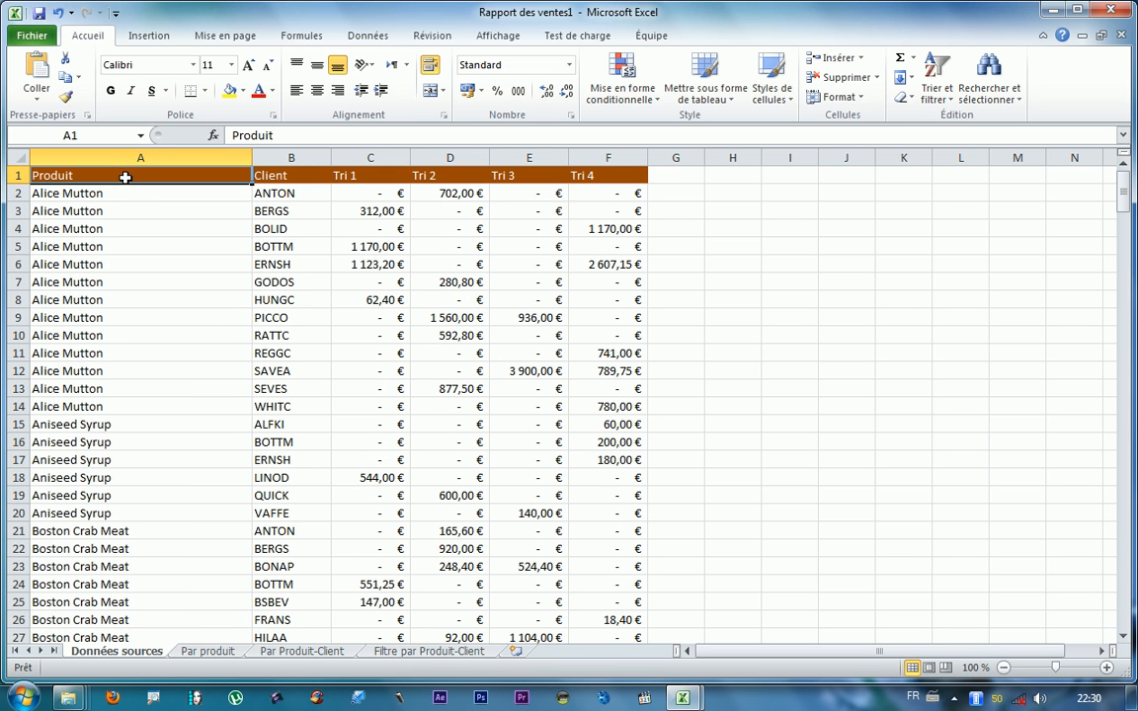
{"action": "left_click", "coordinate": [936, 102]}
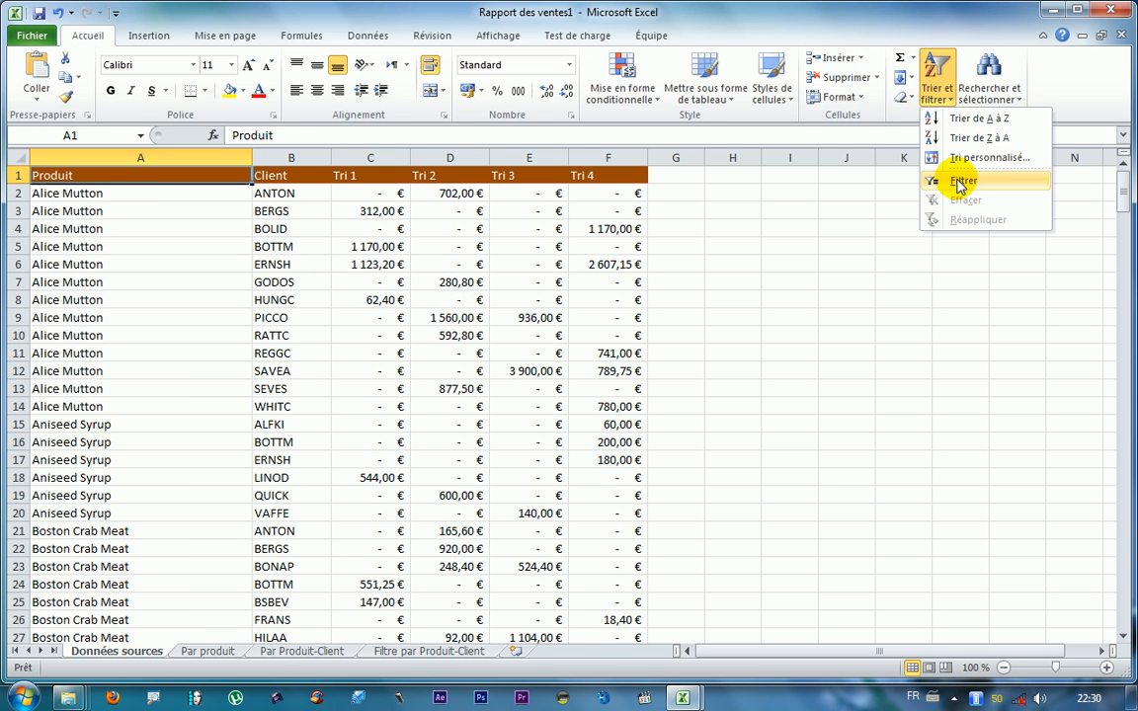
{"action": "left_click", "coordinate": [934, 176]}
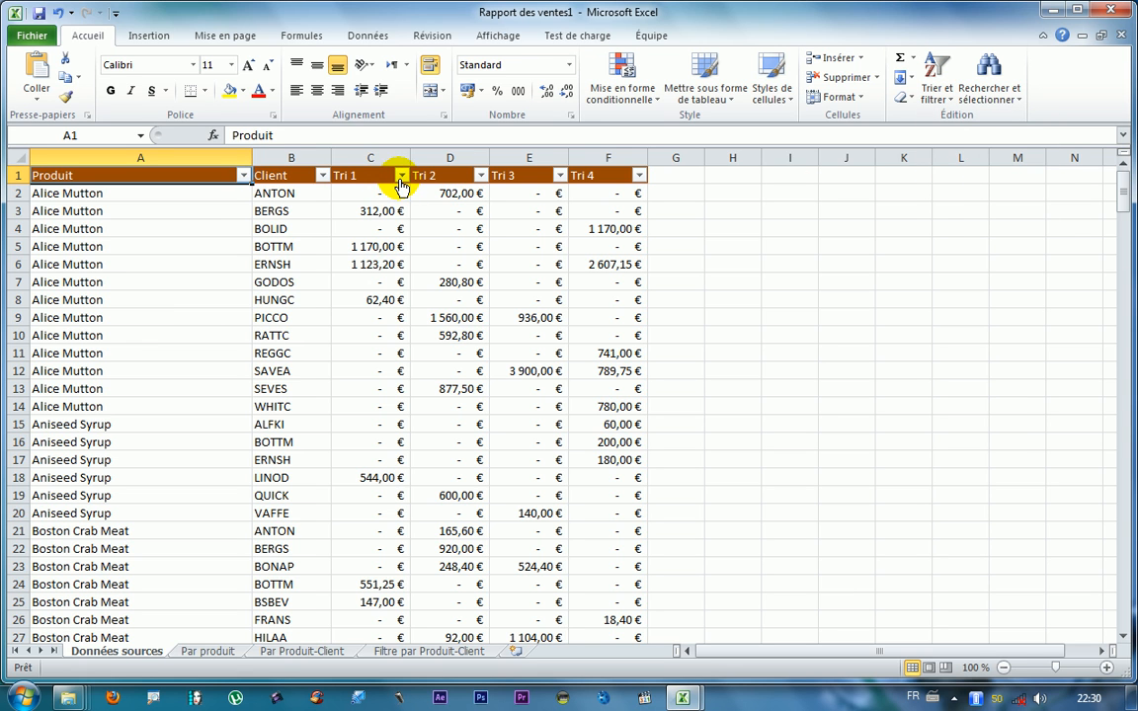
- Apply a number filter to the Tri 1 column for amounts greater than or equal to 280, and look through the filtered rows
{"action": "left_click", "coordinate": [400, 176]}
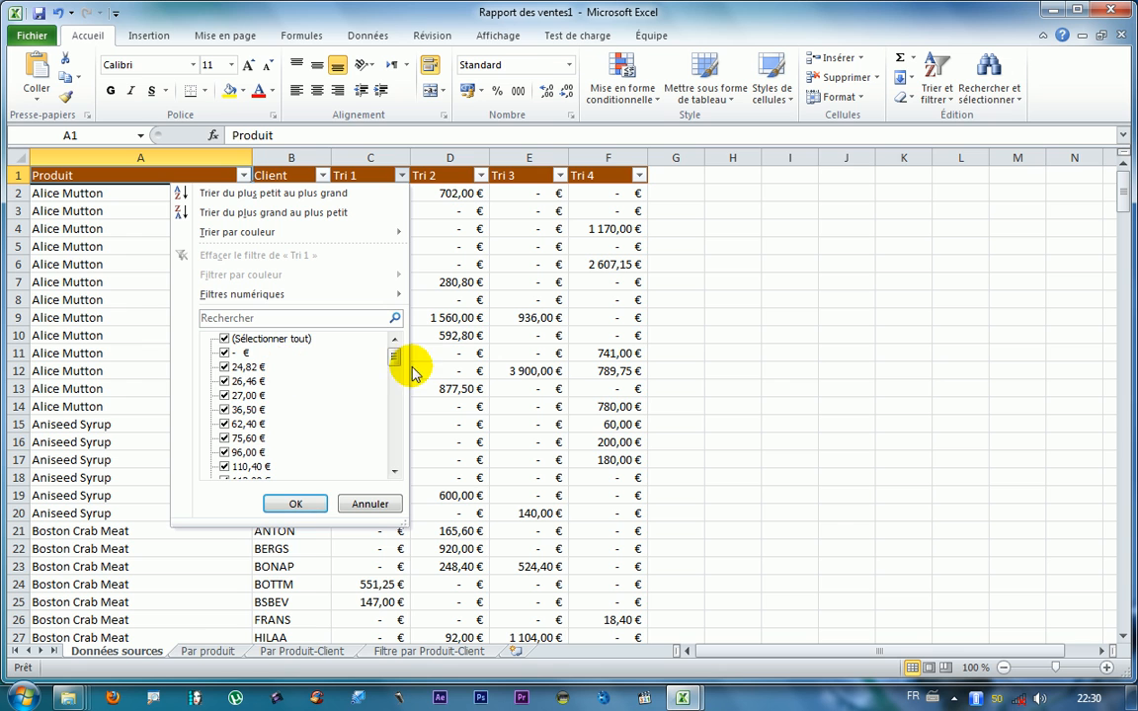
{"action": "mouse_move", "coordinate": [395, 359]}
{"action": "left_mouse_down"}
{"action": "mouse_move", "coordinate": [396, 464]}
{"action": "mouse_move", "coordinate": [399, 346]}
{"action": "left_mouse_up"}
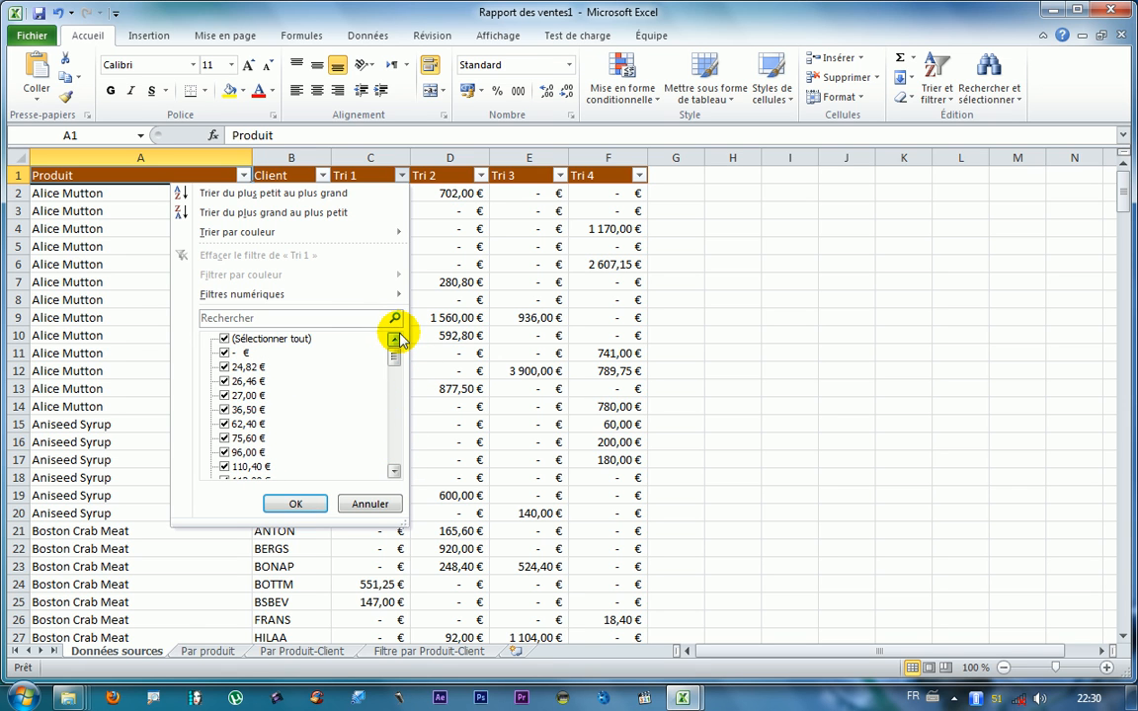
{"action": "mouse_move", "coordinate": [269, 305]}
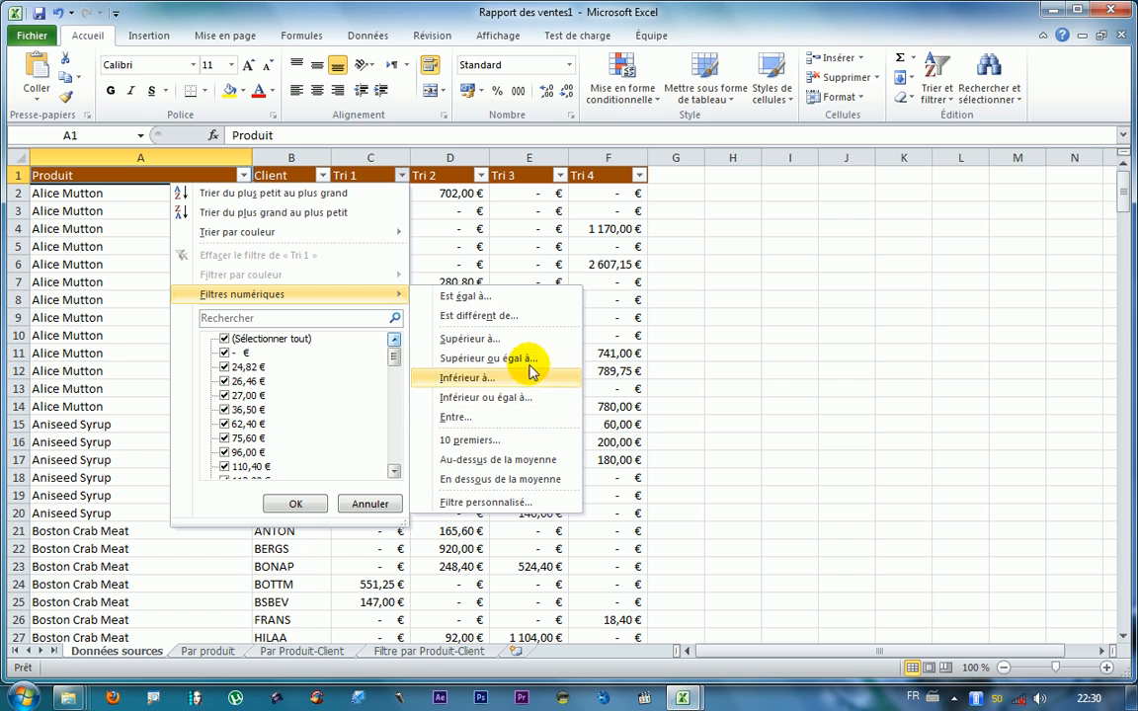
{"action": "left_click", "coordinate": [488, 361]}
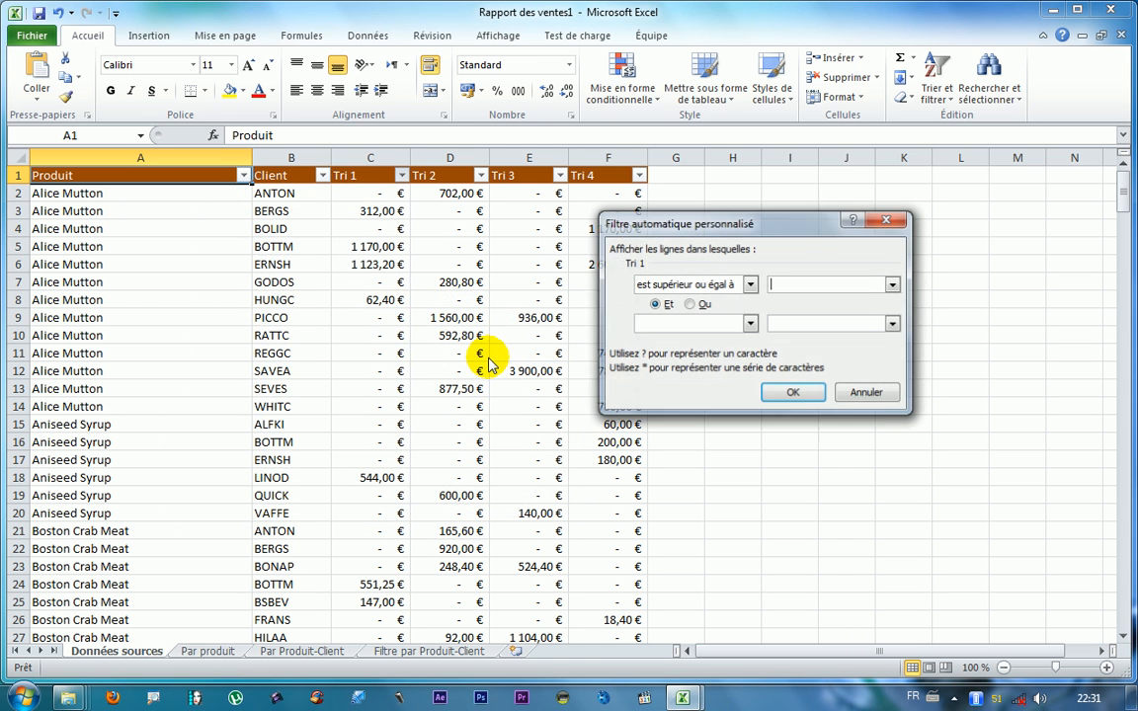
{"action": "left_click_drag", "start_coordinate": [654, 229], "coordinate": [784, 245]}
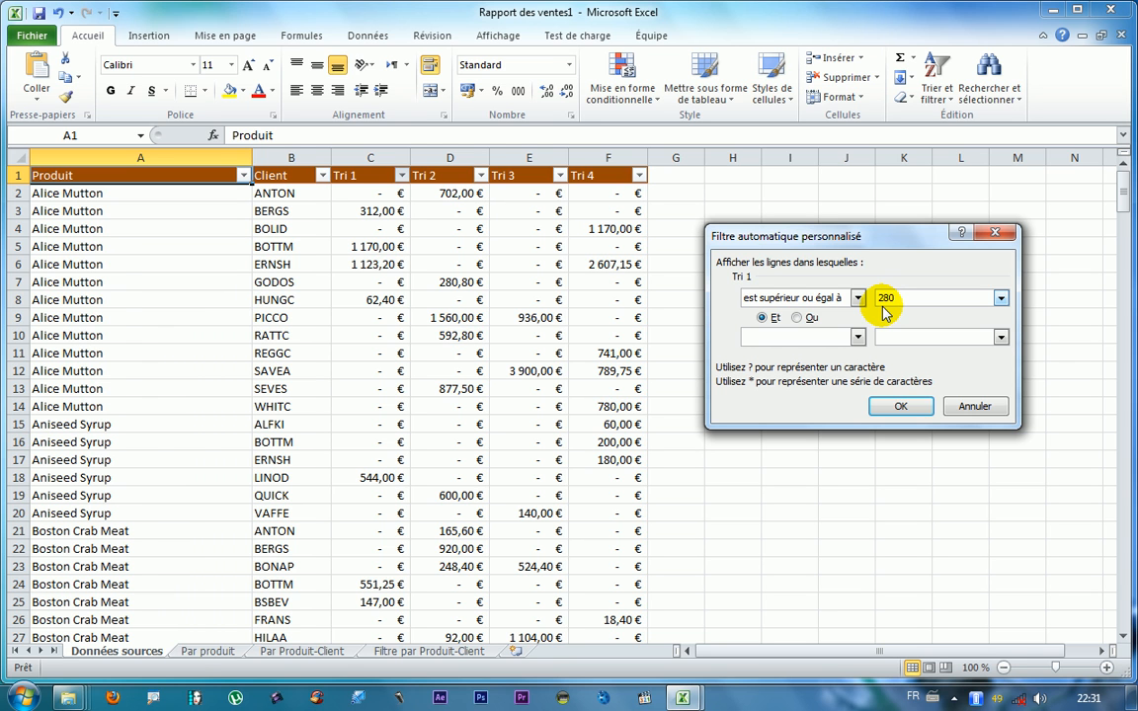
{"action": "key", "text": "Return"}
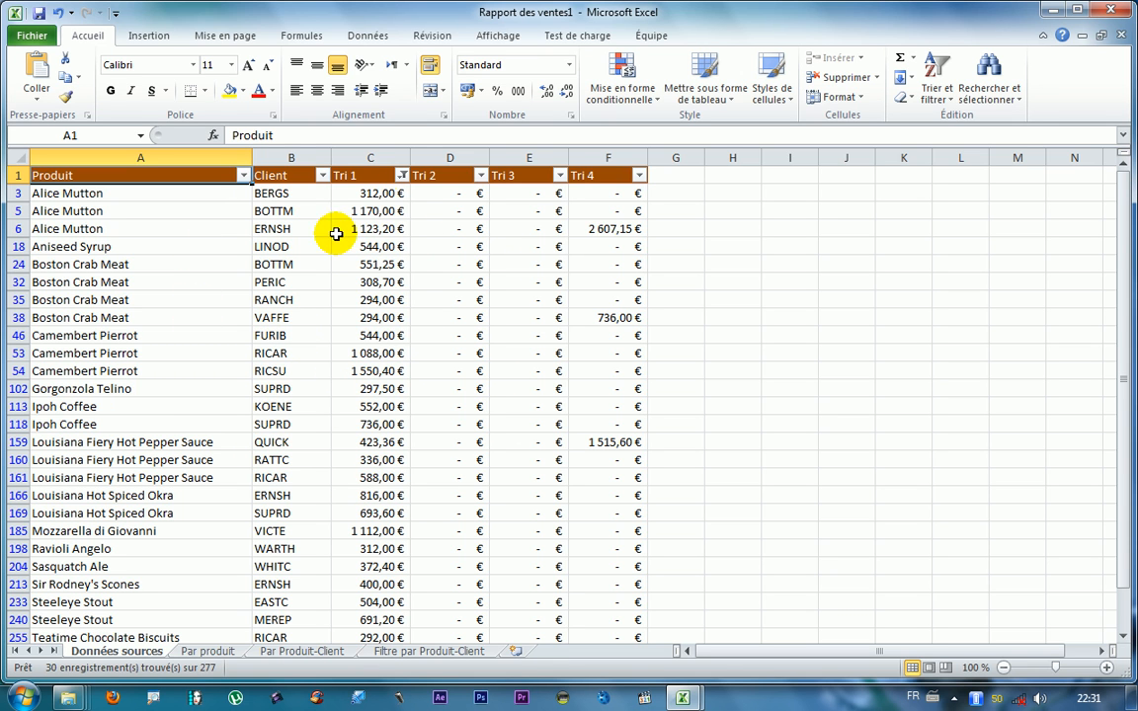
{"action": "scroll", "coordinate": [337, 383], "scroll_direction": "down", "scroll_amount": 2}
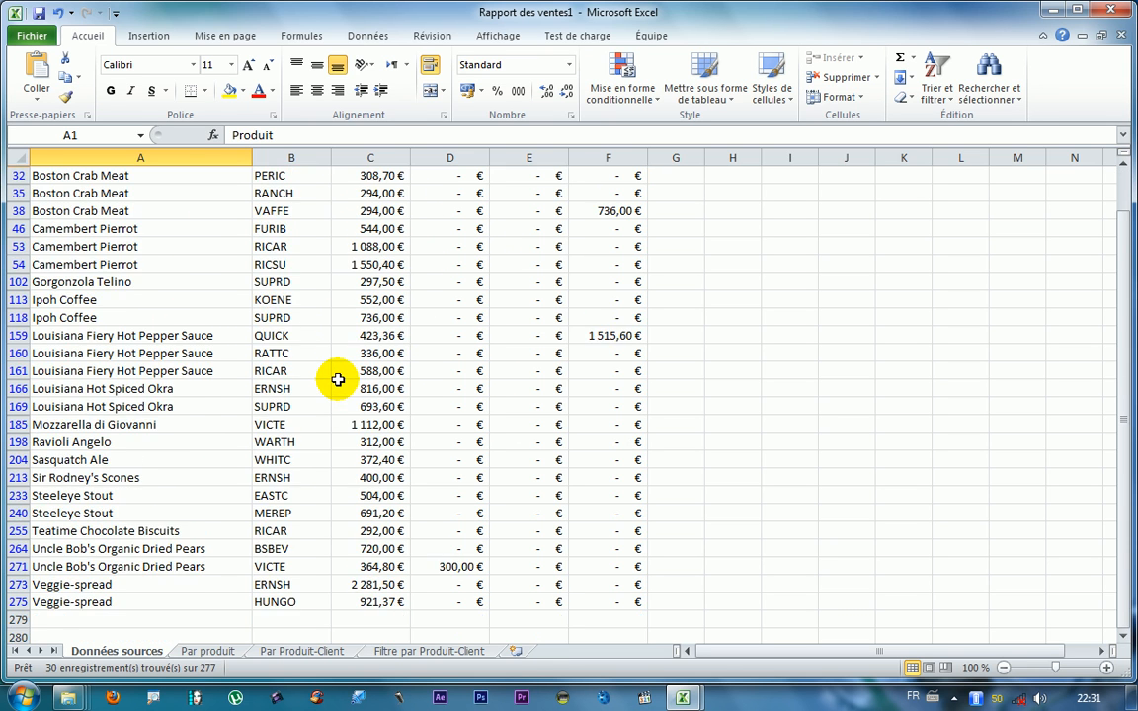
{"action": "scroll", "coordinate": [337, 380], "scroll_direction": "up", "scroll_amount": 3}
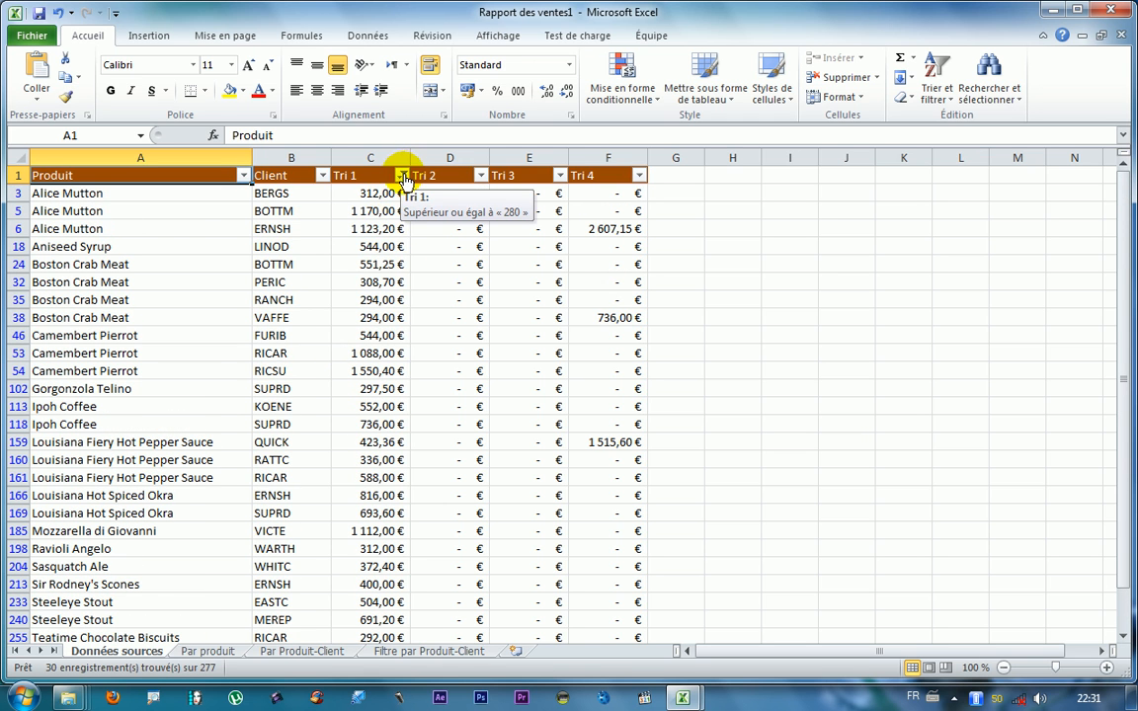
- Reselect all values in the Tri 1 filter to show every row of the sales table again
{"action": "left_click", "coordinate": [403, 176]}
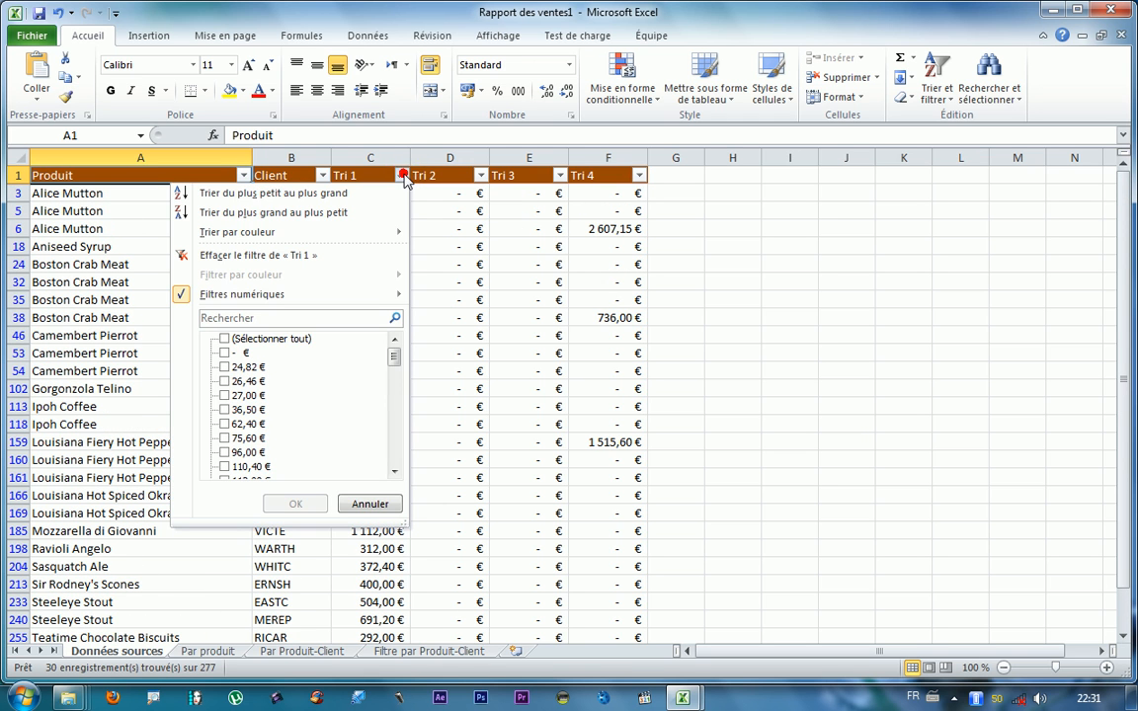
{"action": "left_click", "coordinate": [237, 339]}
{"action": "left_click", "coordinate": [293, 502]}
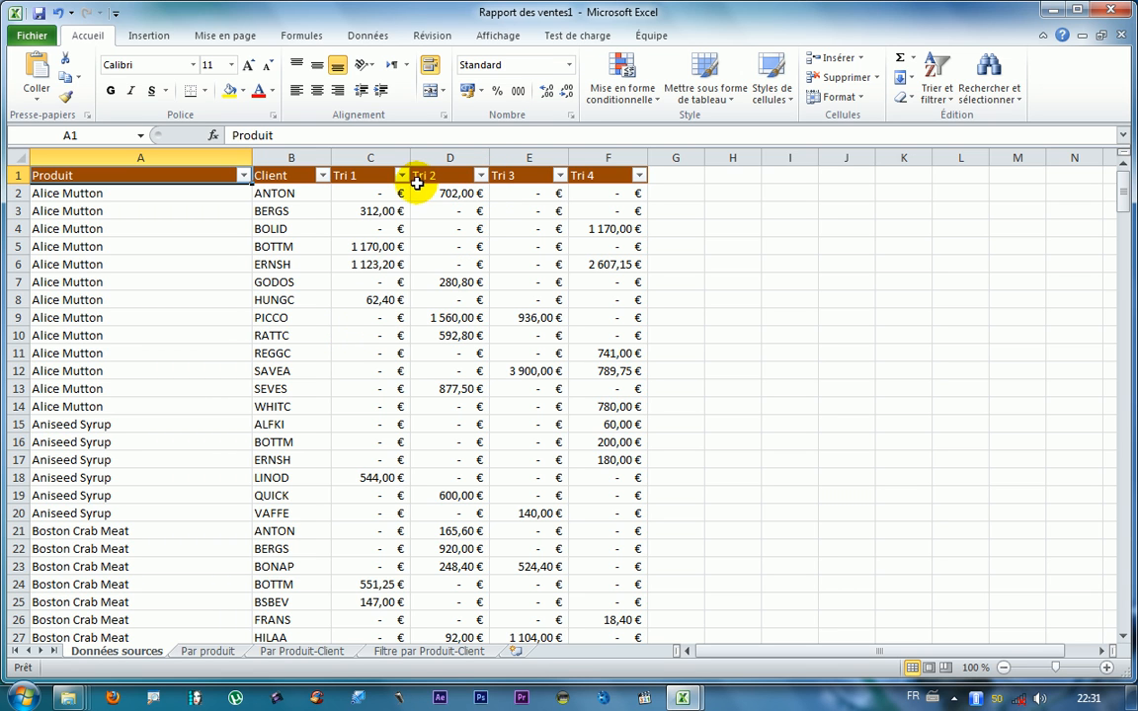
- Apply a "between" number filter to the Tri 1 column for amounts from 400 to 600 inclusive
{"action": "left_click", "coordinate": [403, 180]}
{"action": "left_click", "coordinate": [331, 294]}
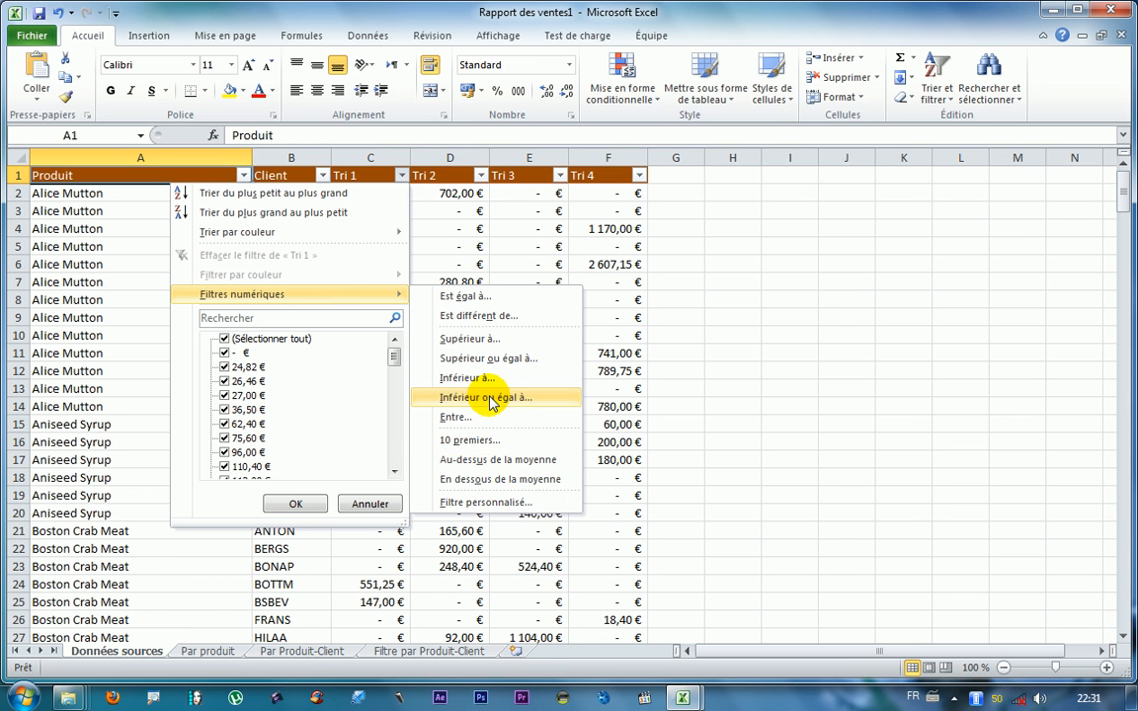
{"action": "left_click", "coordinate": [484, 417]}
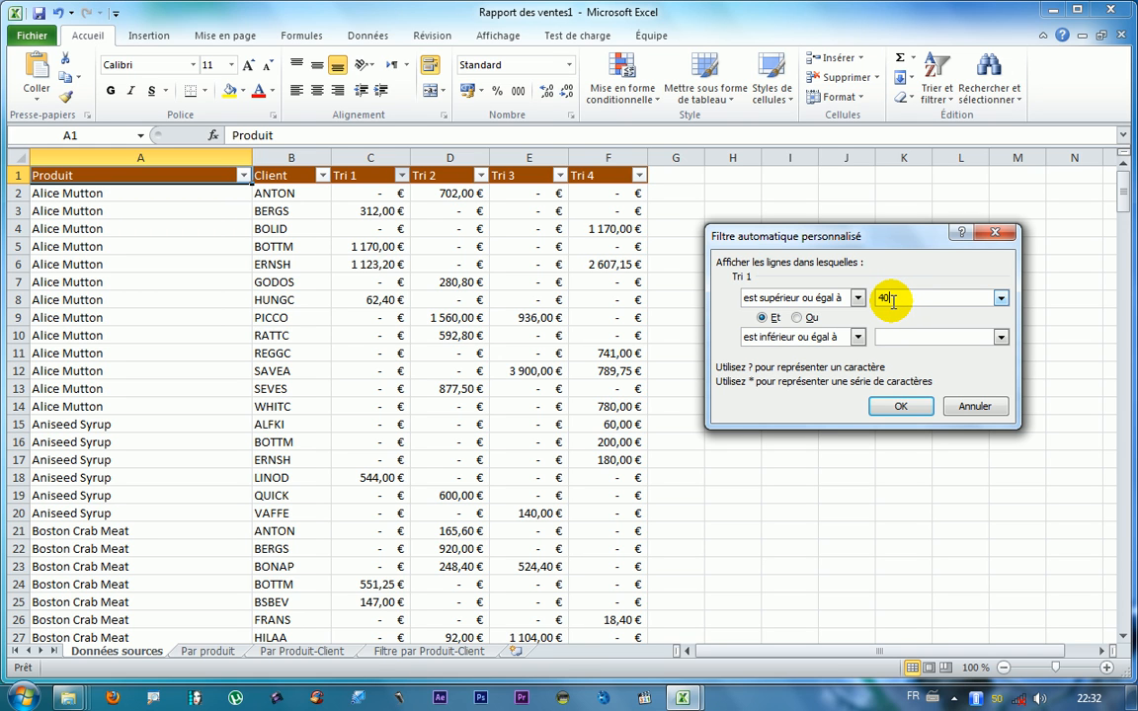
{"action": "left_click", "coordinate": [901, 337]}
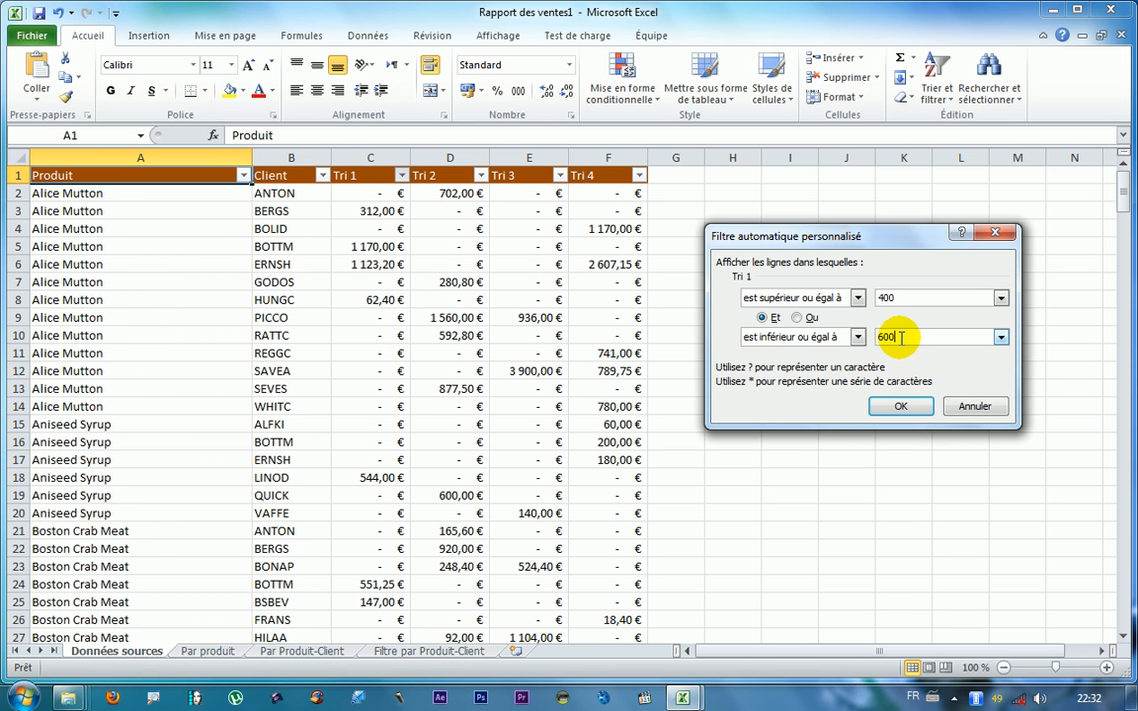
{"action": "key", "text": "Return"}
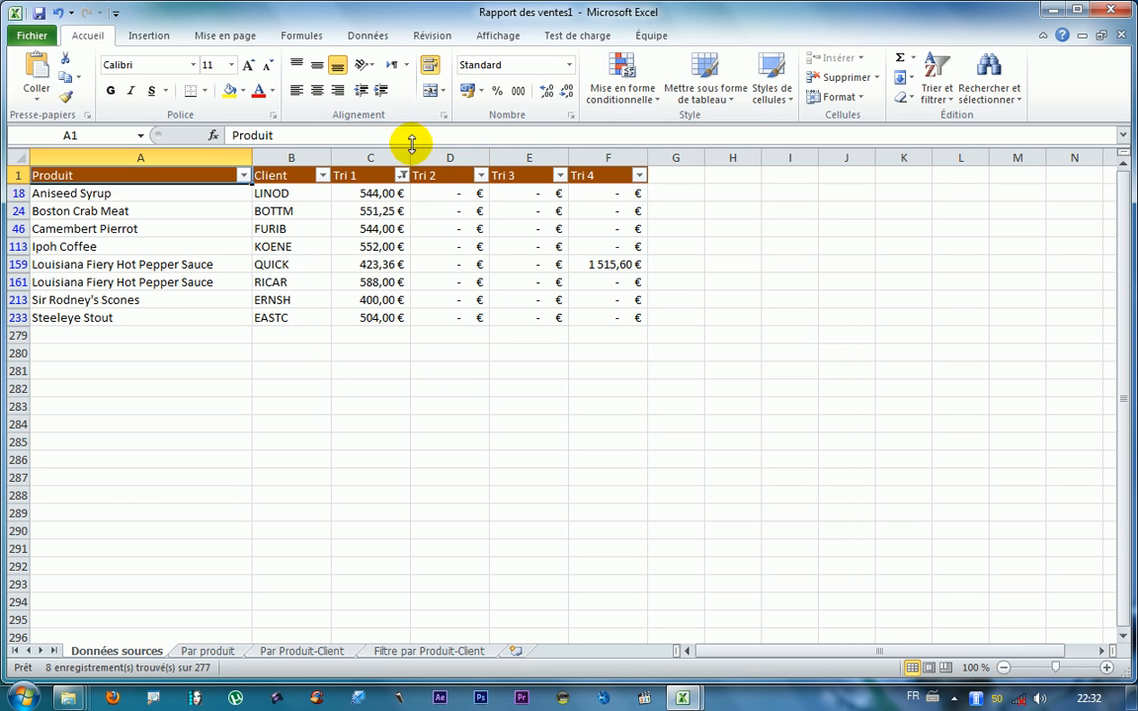
- Apply a number filter to the Tri 1 column for amounts greater than 99999999
{"action": "left_click", "coordinate": [401, 175]}
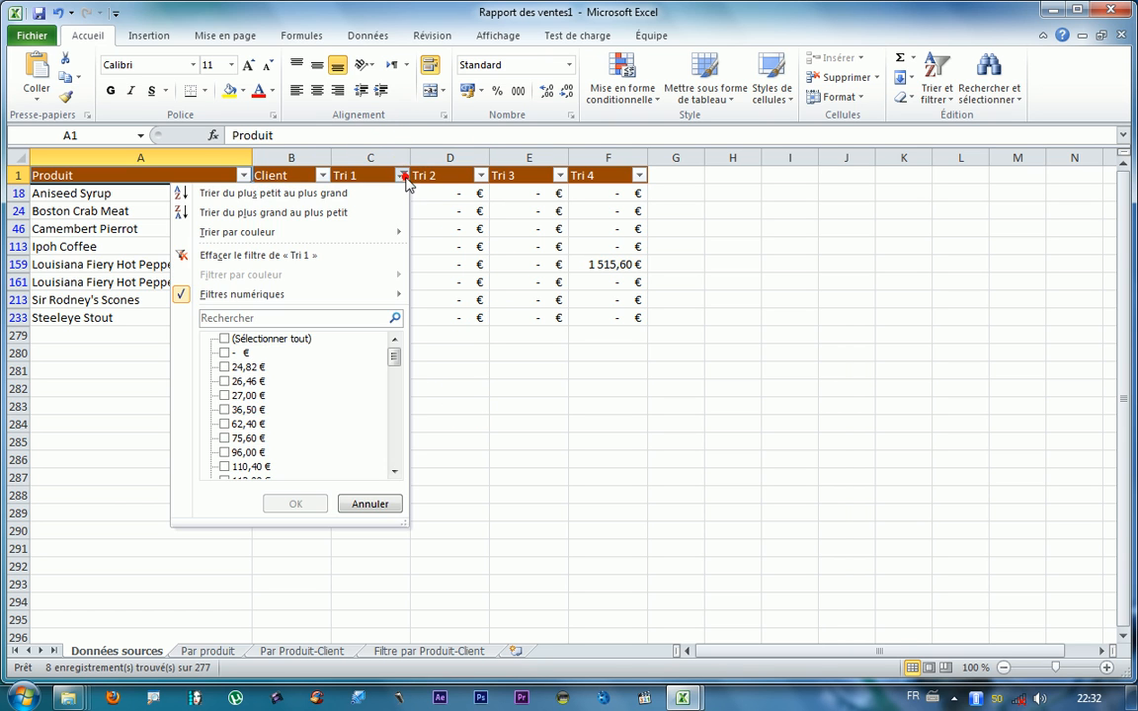
{"action": "mouse_move", "coordinate": [329, 301]}
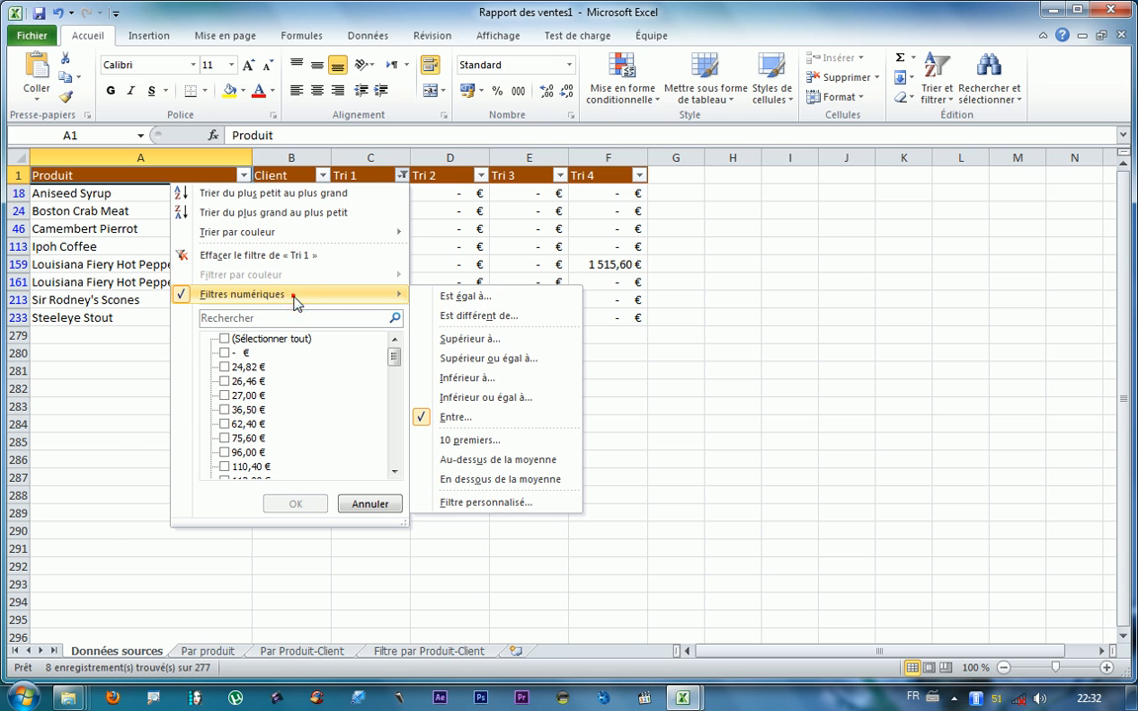
{"action": "left_click", "coordinate": [472, 341]}
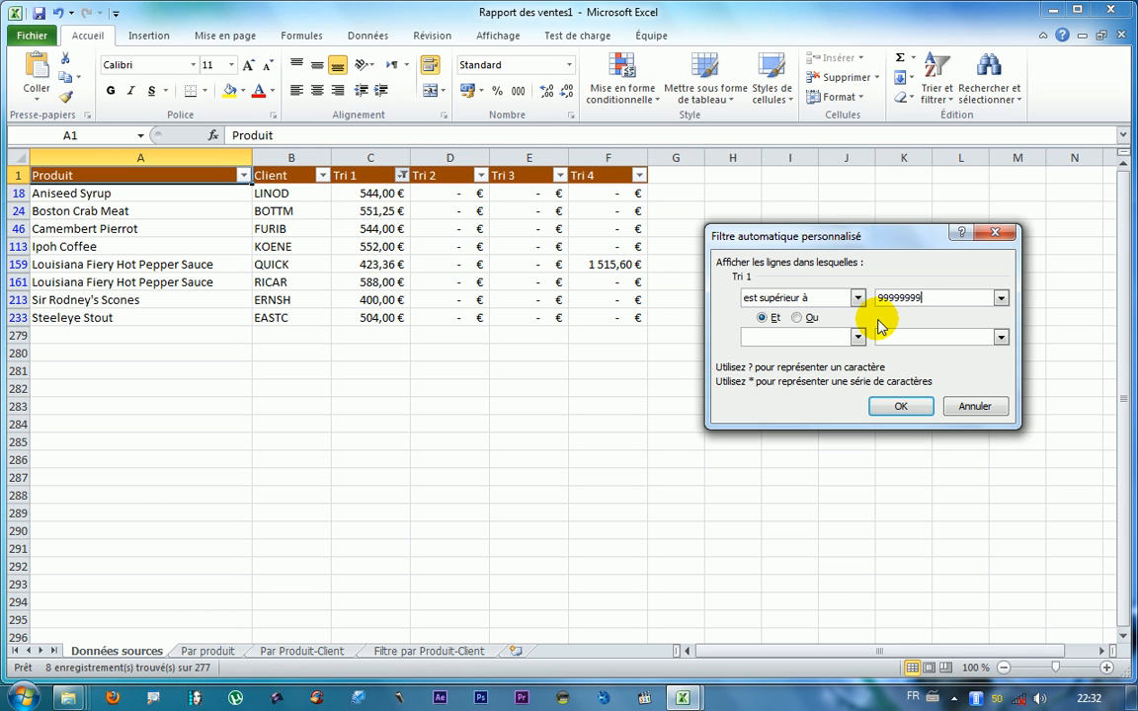
{"action": "key", "text": "Return"}
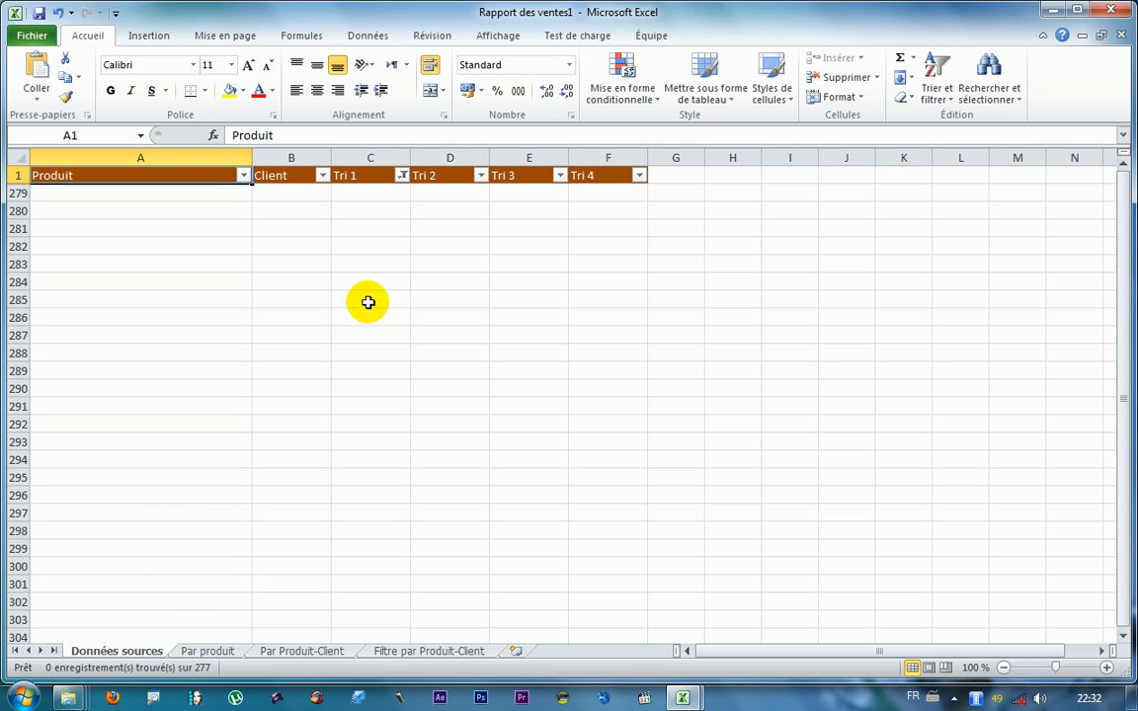
- Reselect all values in the Tri 1 filter to display the complete sales table
{"action": "left_click", "coordinate": [401, 174]}
{"action": "left_click", "coordinate": [260, 340]}
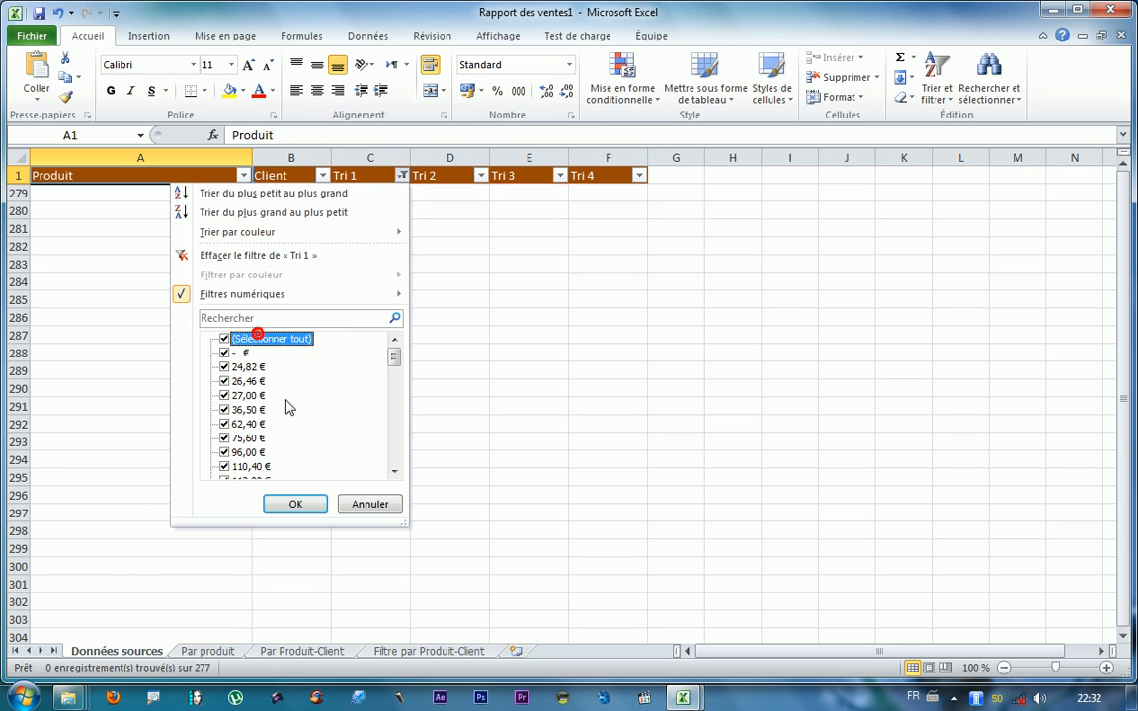
{"action": "left_click", "coordinate": [290, 504]}
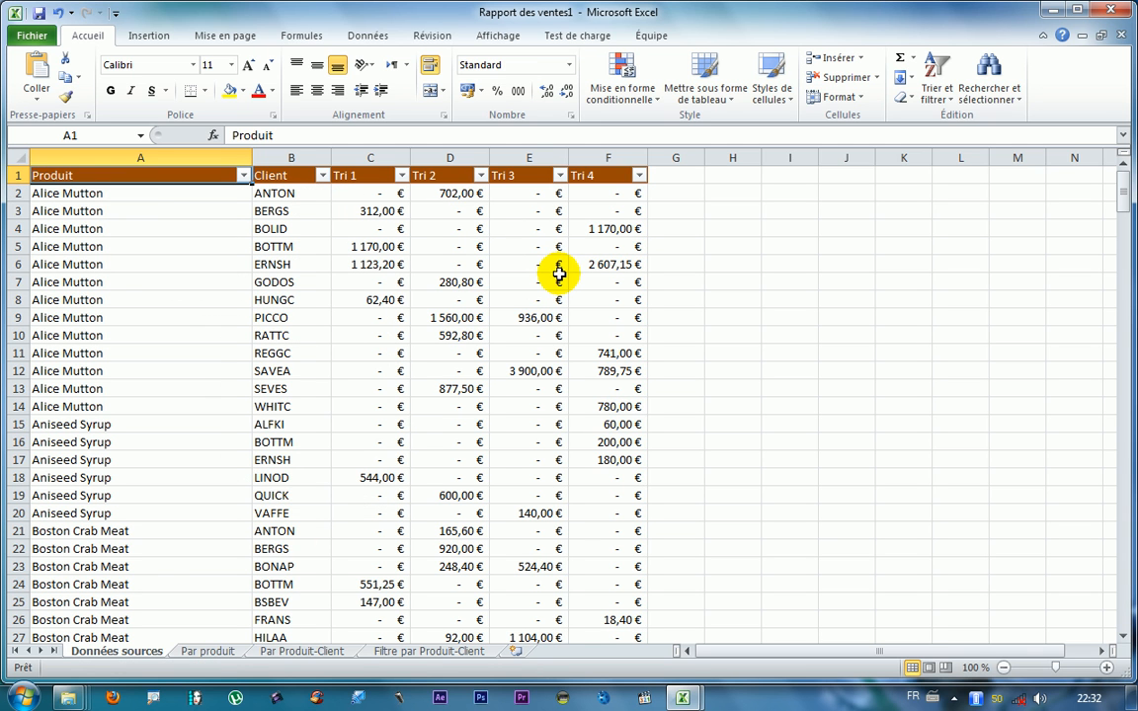